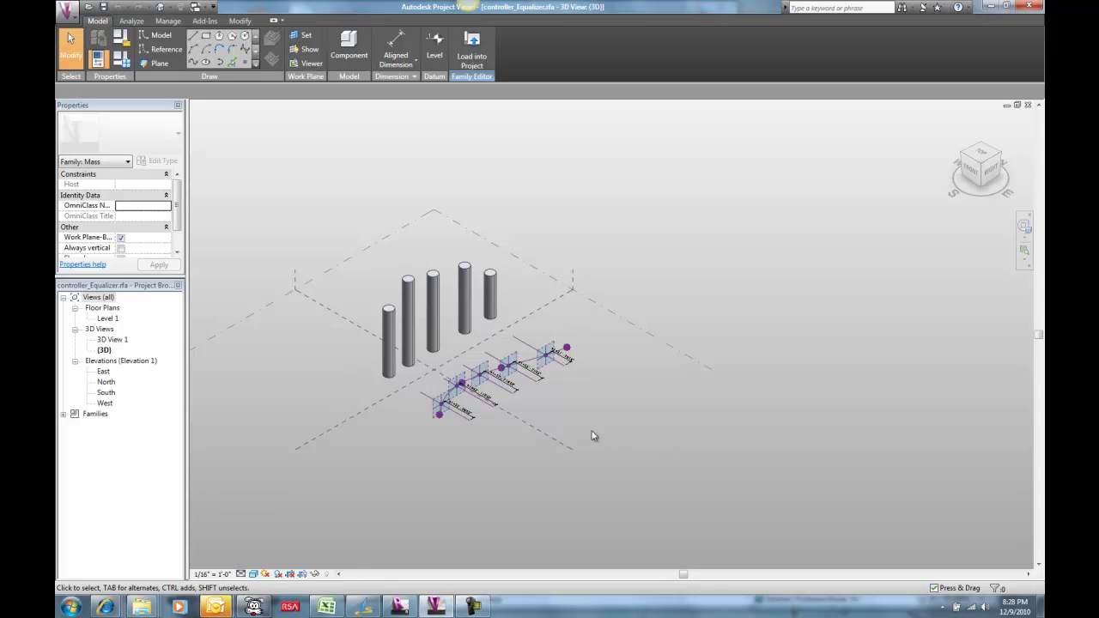
Step: Orbit in closer around the cylinders and select a controller point on the spline
mouse_move(609, 433)
shift+middle_down()
mouse_move(562, 446)
mouse_move(594, 444)
shift+middle_up()
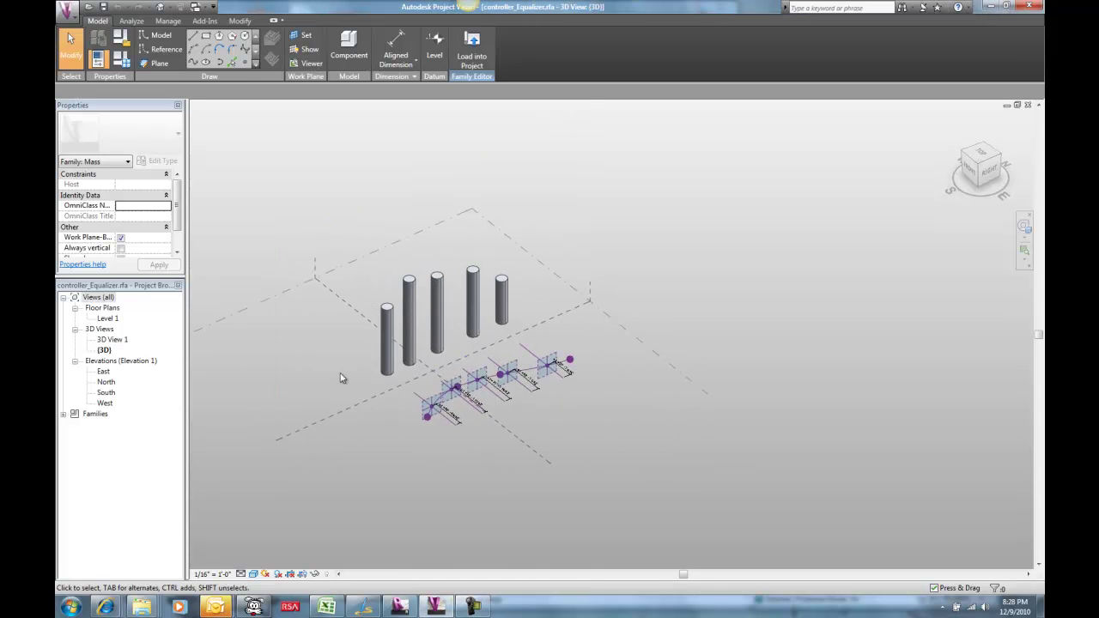
scroll(336, 377, up, 3)
shift+middle_drag(341, 368, 404, 348)
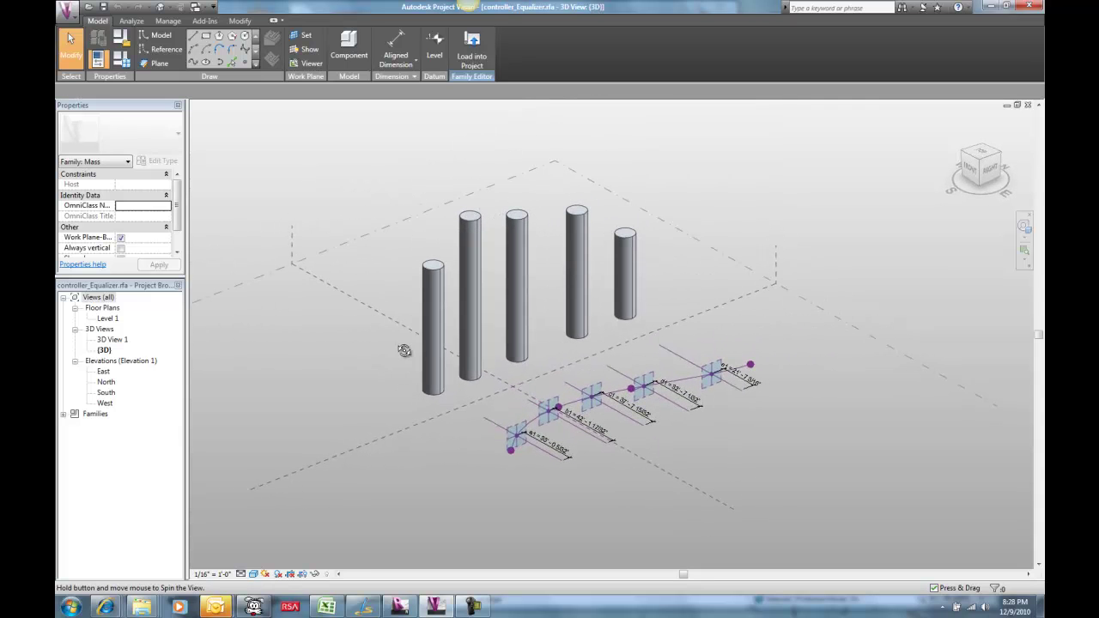
click(519, 435)
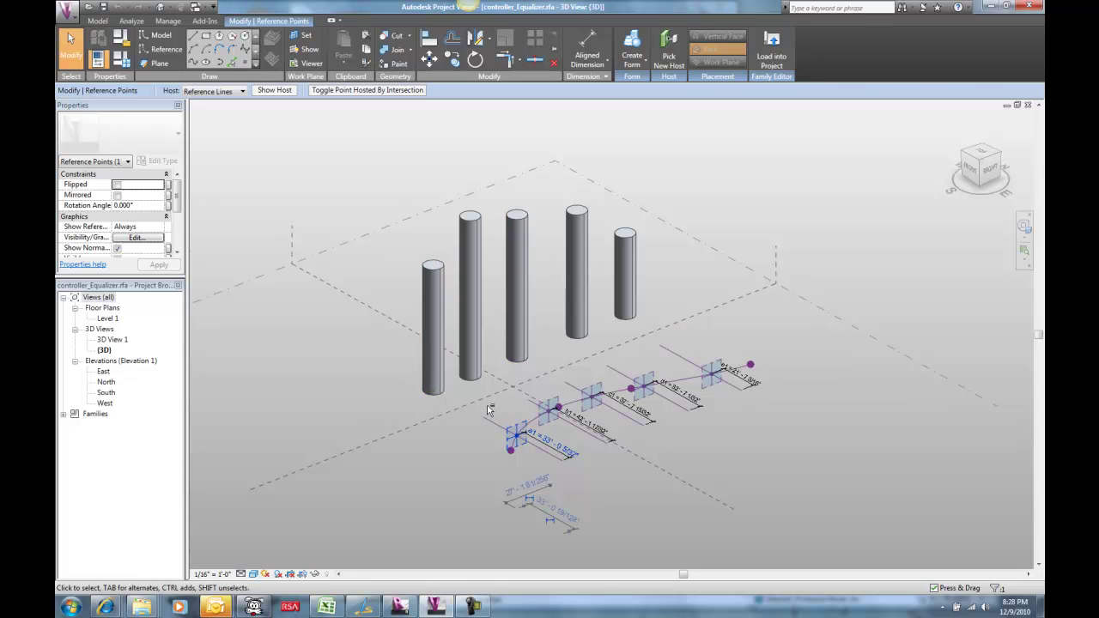
shift+middle_drag(494, 411, 491, 473)
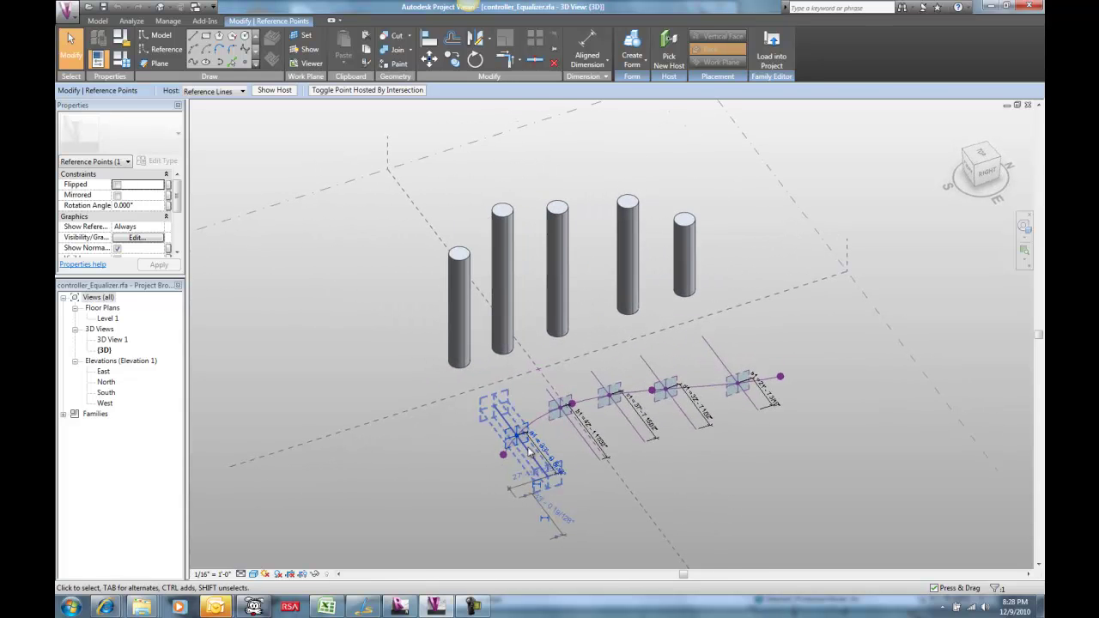
scroll(557, 434, up, 2)
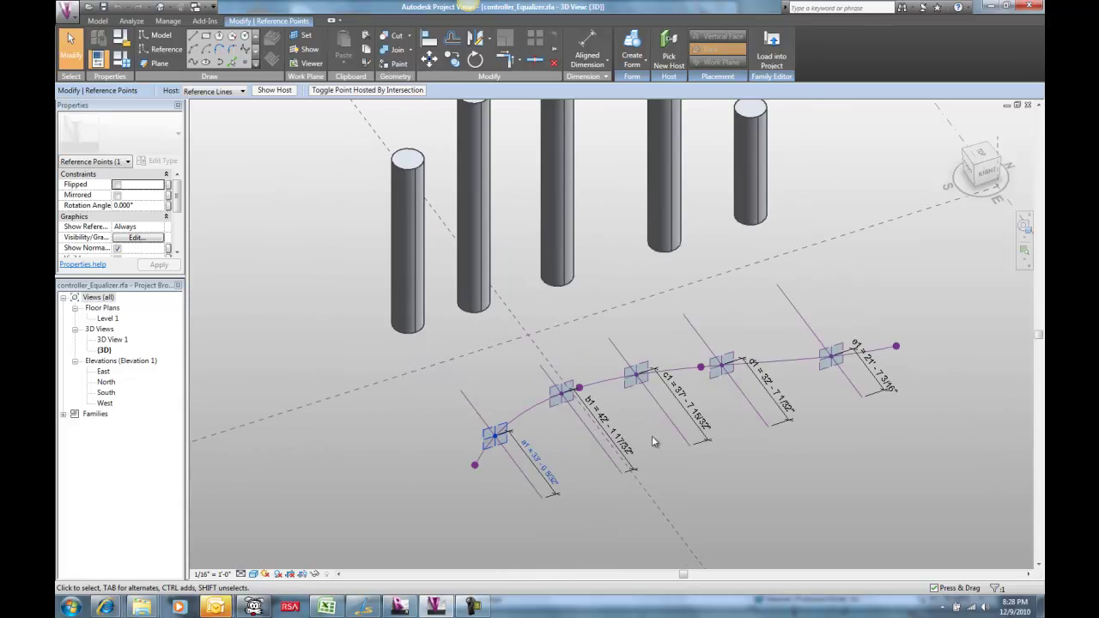
scroll(652, 436, up, 1)
scroll(654, 438, down, 3)
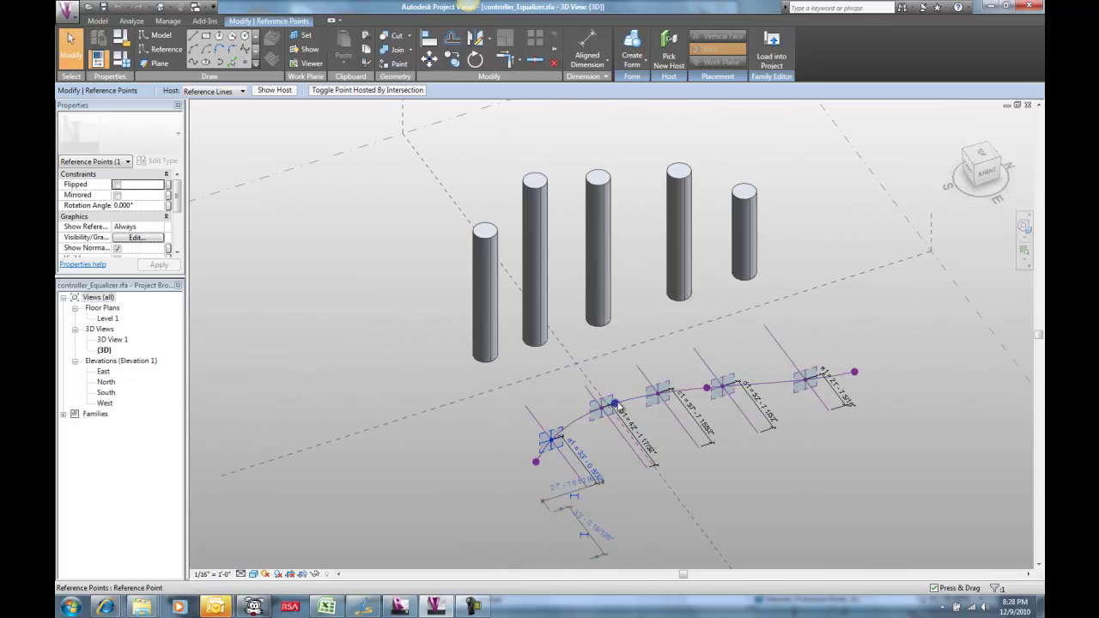
click(625, 395)
key(Escape)
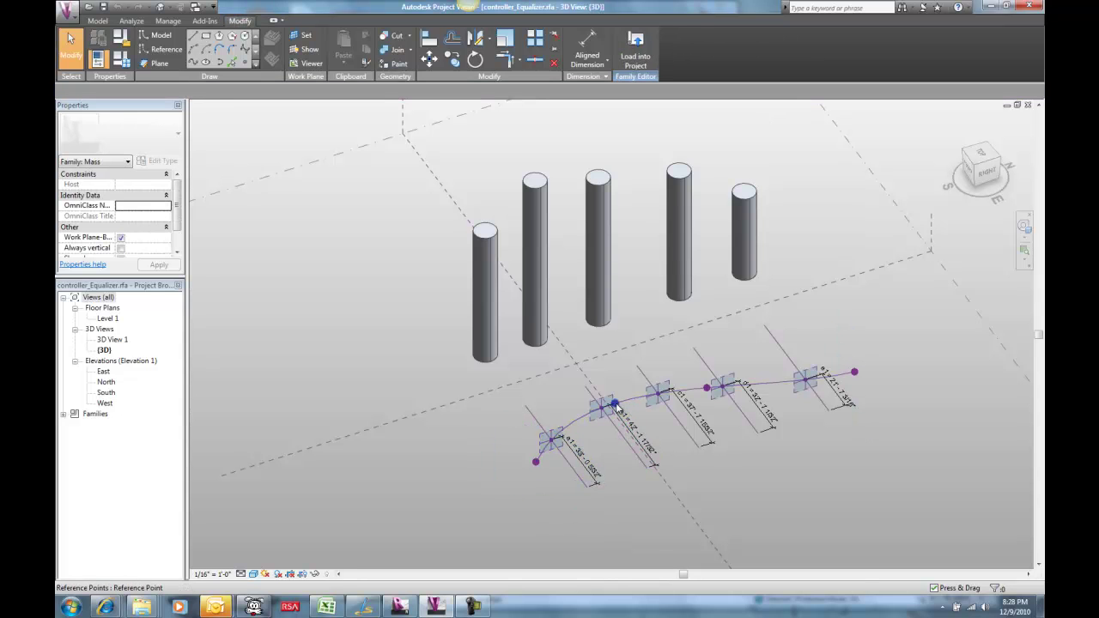
Step: Drag the second and fourth controller points to reshape the spline and shorten the right-hand cylinders
click(616, 404)
mouse_move(635, 411)
mouse_down()
mouse_move(642, 404)
mouse_move(658, 436)
mouse_move(652, 407)
mouse_move(637, 418)
mouse_move(655, 421)
mouse_up()
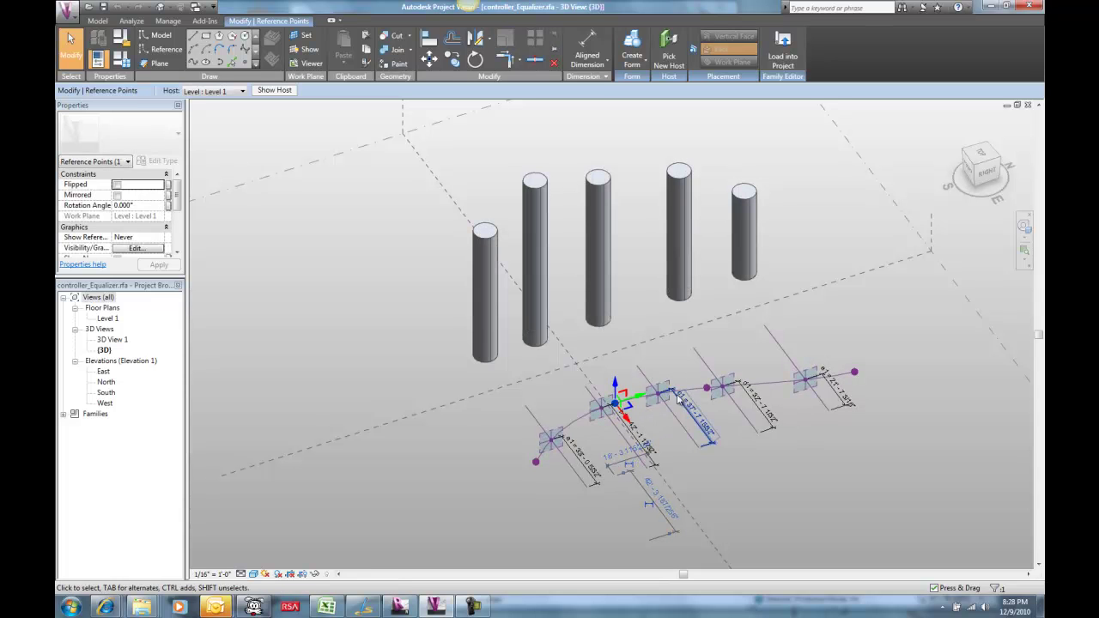
click(708, 389)
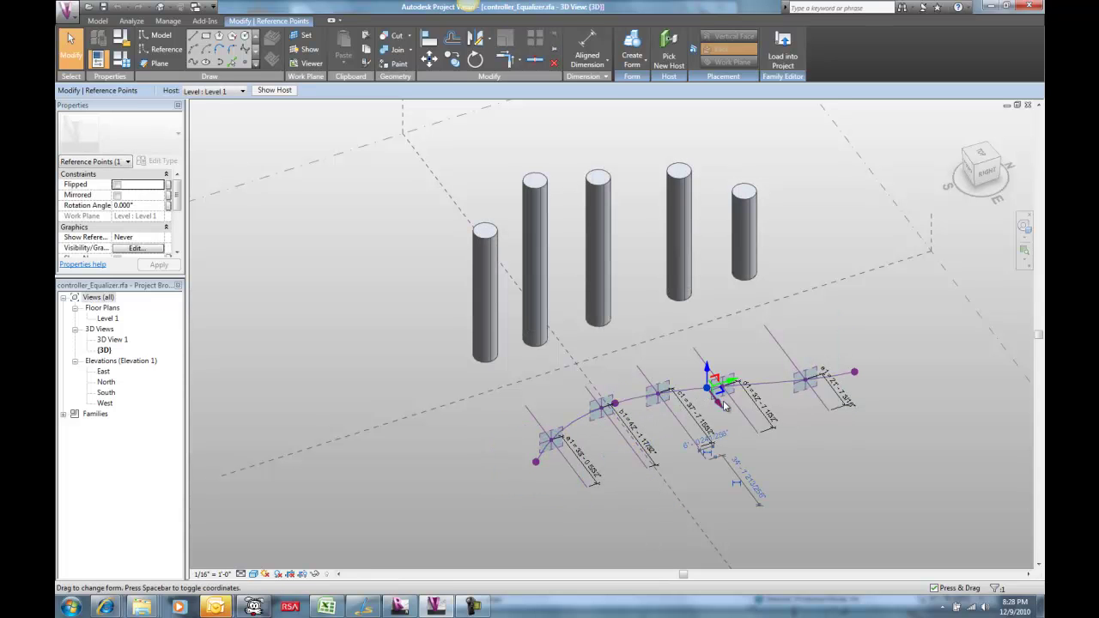
drag(710, 393, 720, 412)
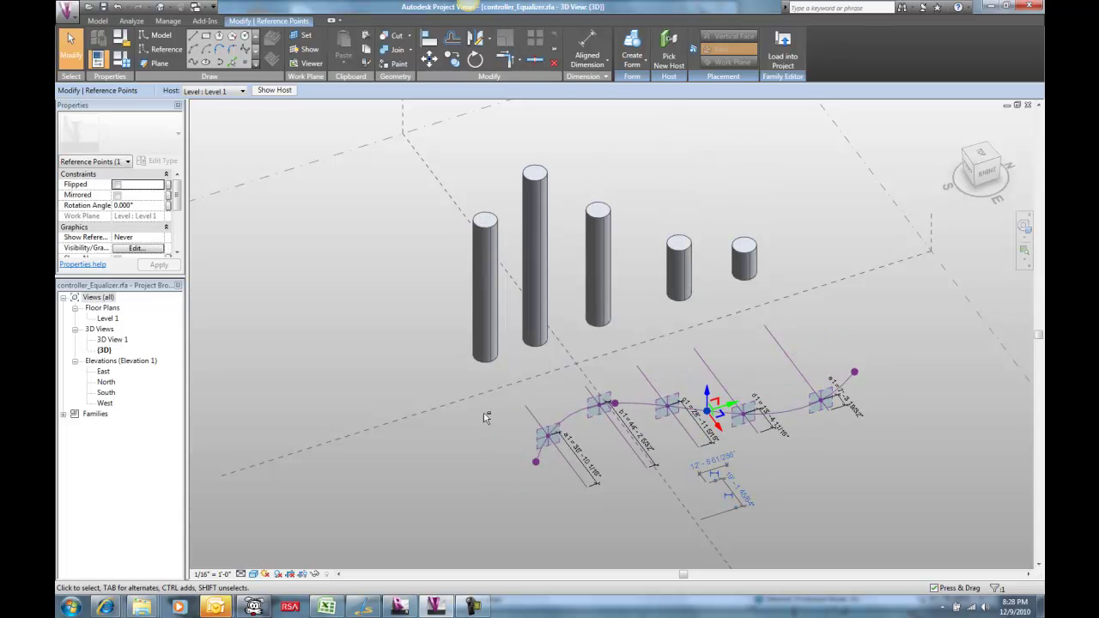
Step: Slide the second controller point further along the spline to even out the cylinder heights
shift+middle_drag(486, 427, 529, 425)
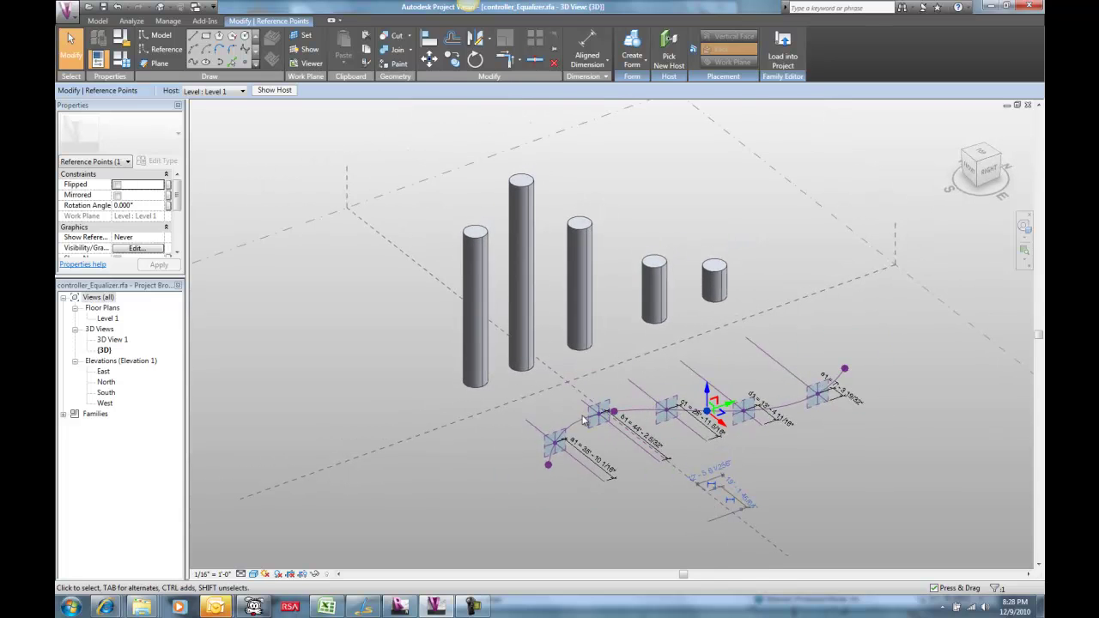
click(620, 394)
click(616, 412)
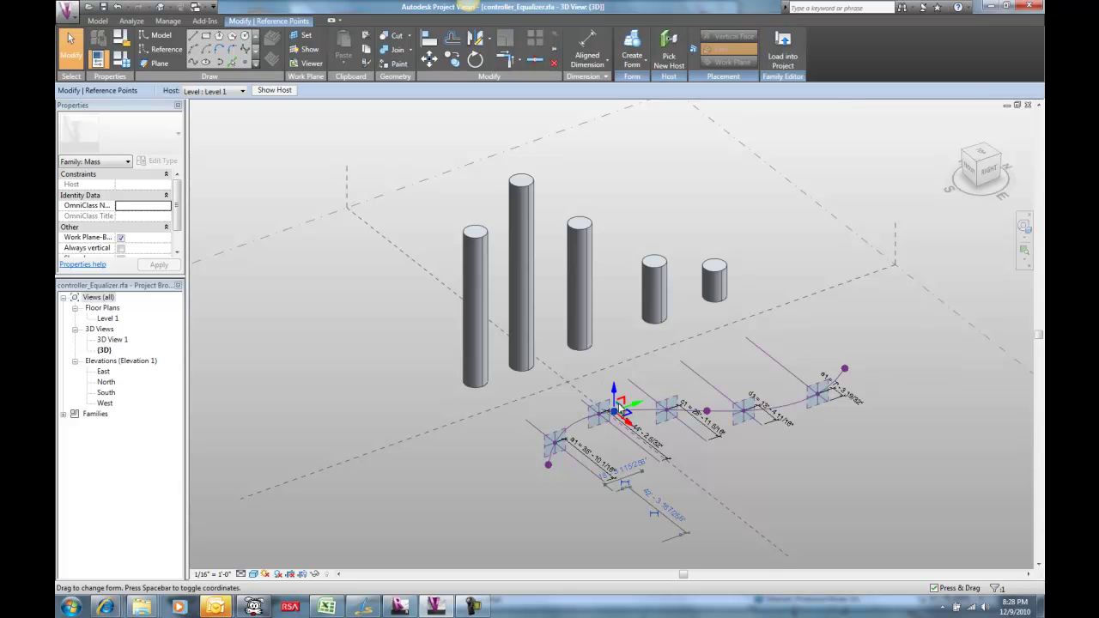
mouse_move(620, 411)
mouse_down()
mouse_move(650, 410)
mouse_move(665, 430)
mouse_move(658, 424)
mouse_move(658, 441)
mouse_up()
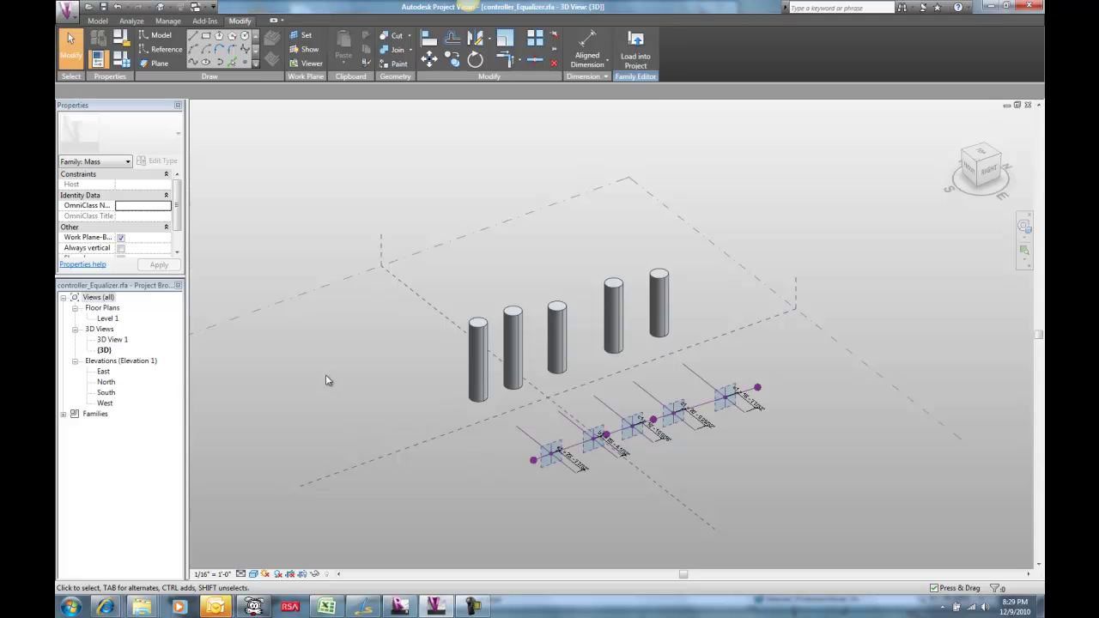
Step: Create a new mass family, Family1, from the Imperial Templates Mass.rft template
click(62, 15)
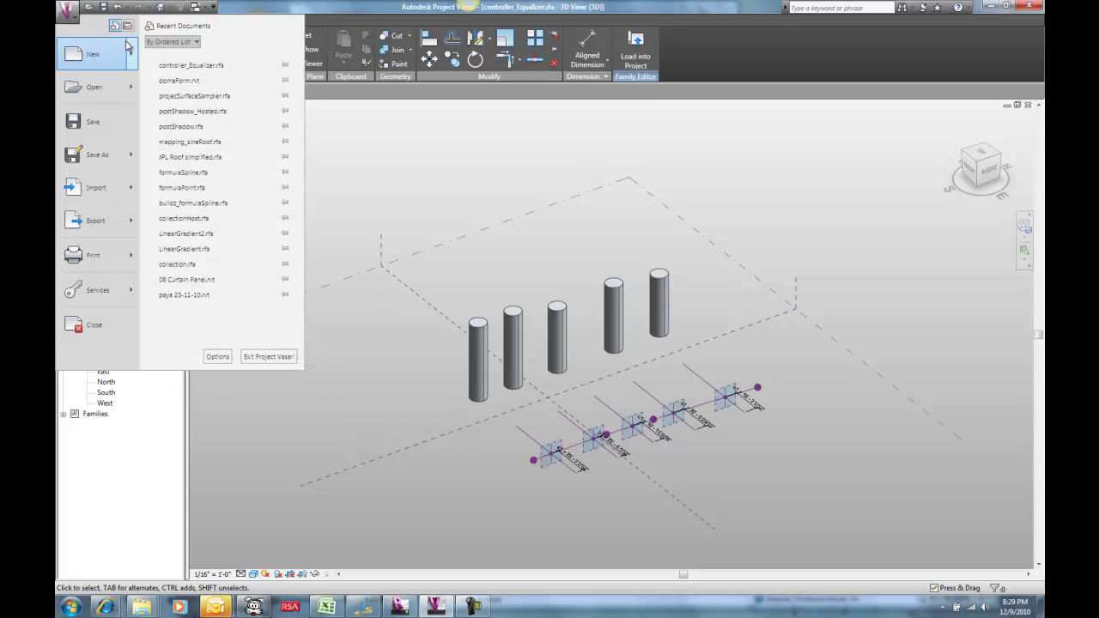
mouse_move(117, 62)
click(214, 122)
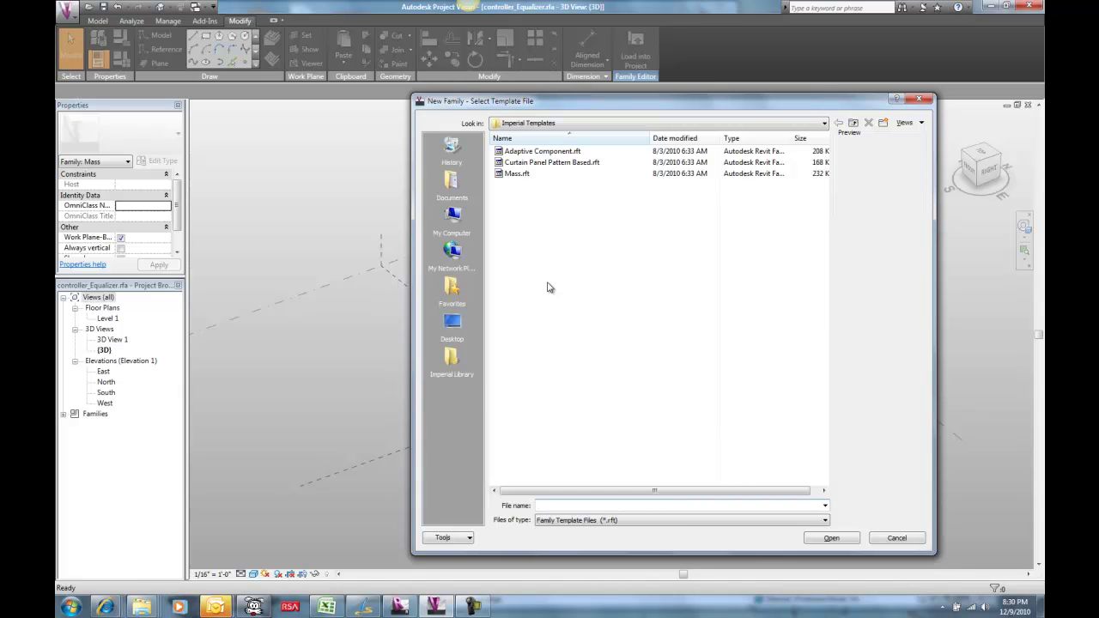
click(475, 606)
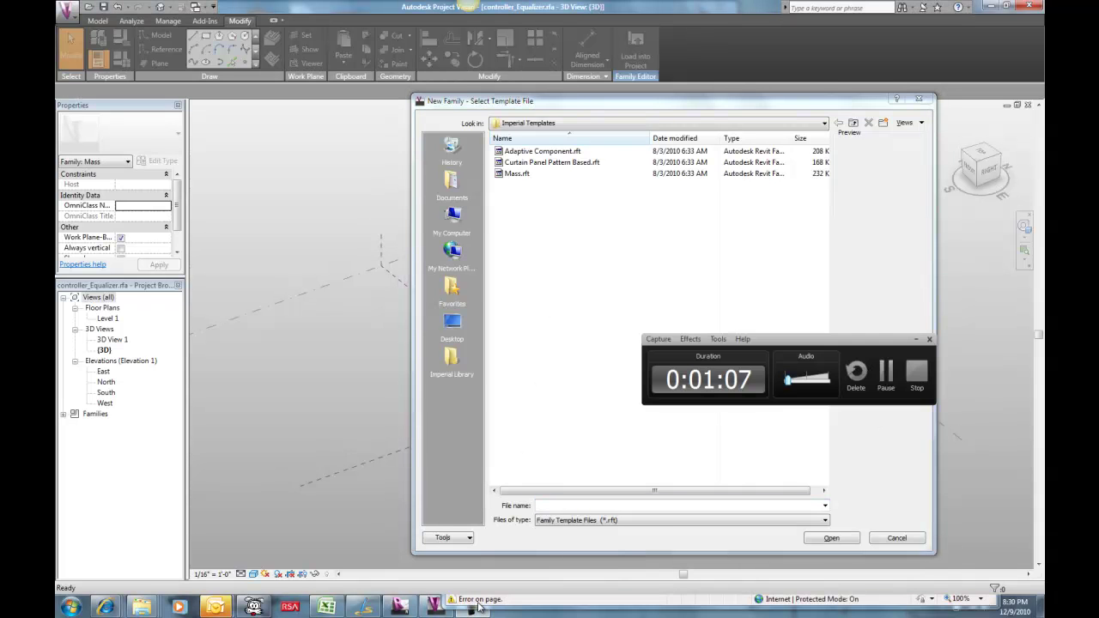
click(475, 606)
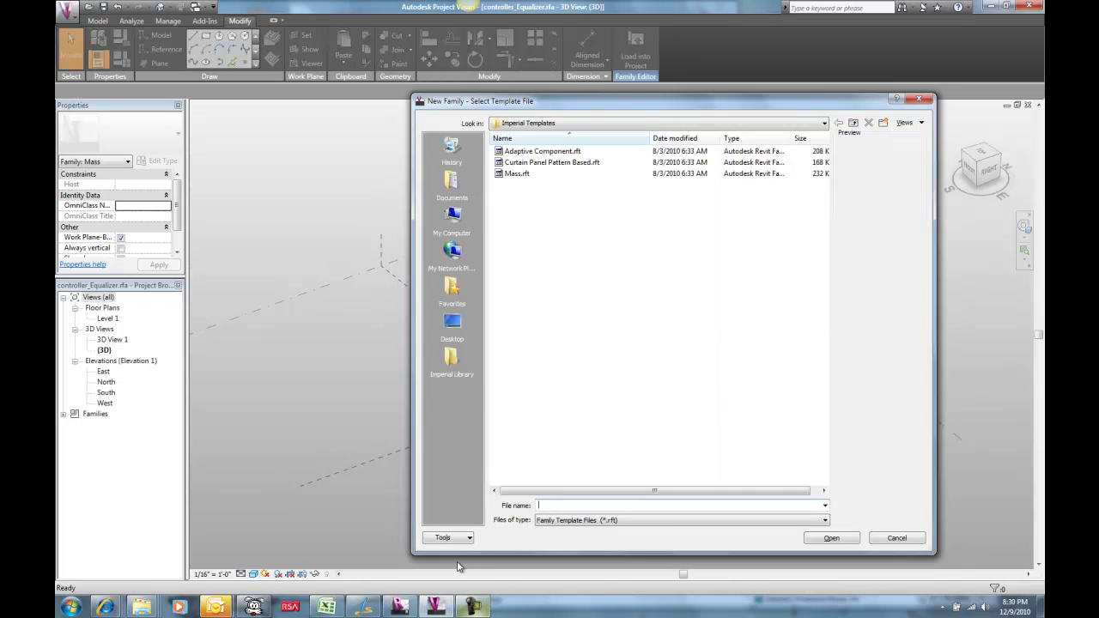
click(516, 174)
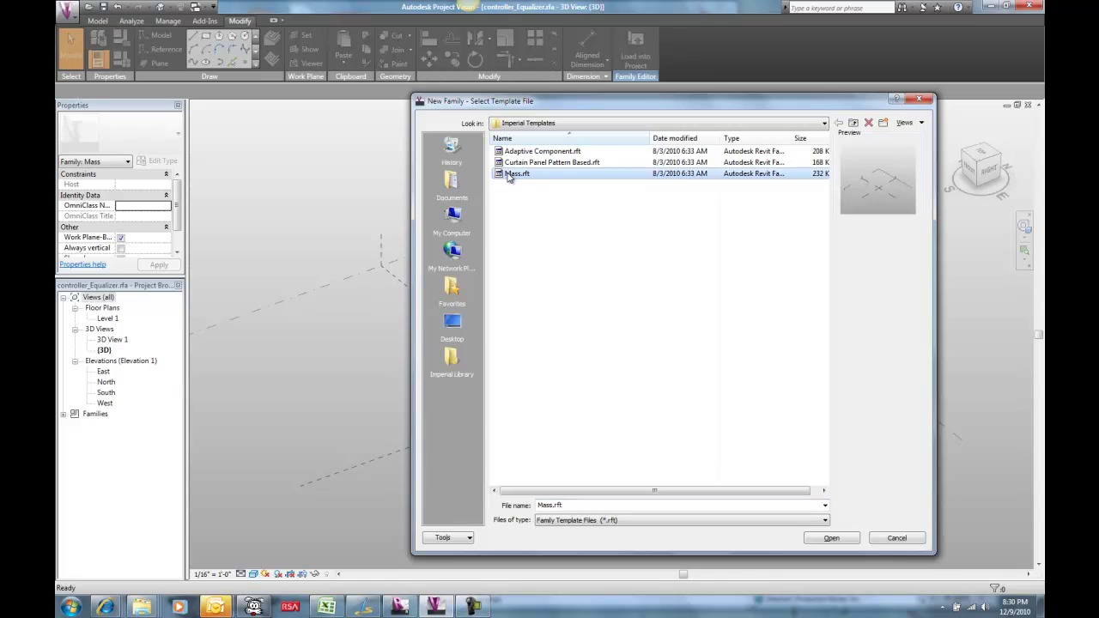
click(831, 537)
scroll(533, 395, up, 2)
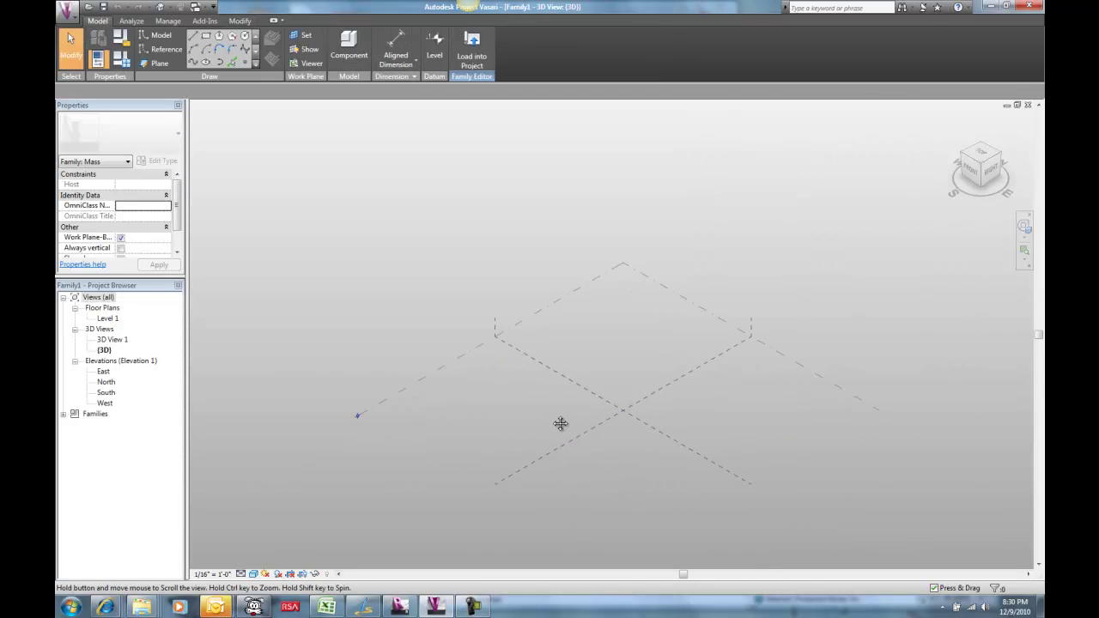
Step: Draw an 18'-6" radius reference circle left of the planes' intersection, with Make surface off
click(162, 49)
click(245, 35)
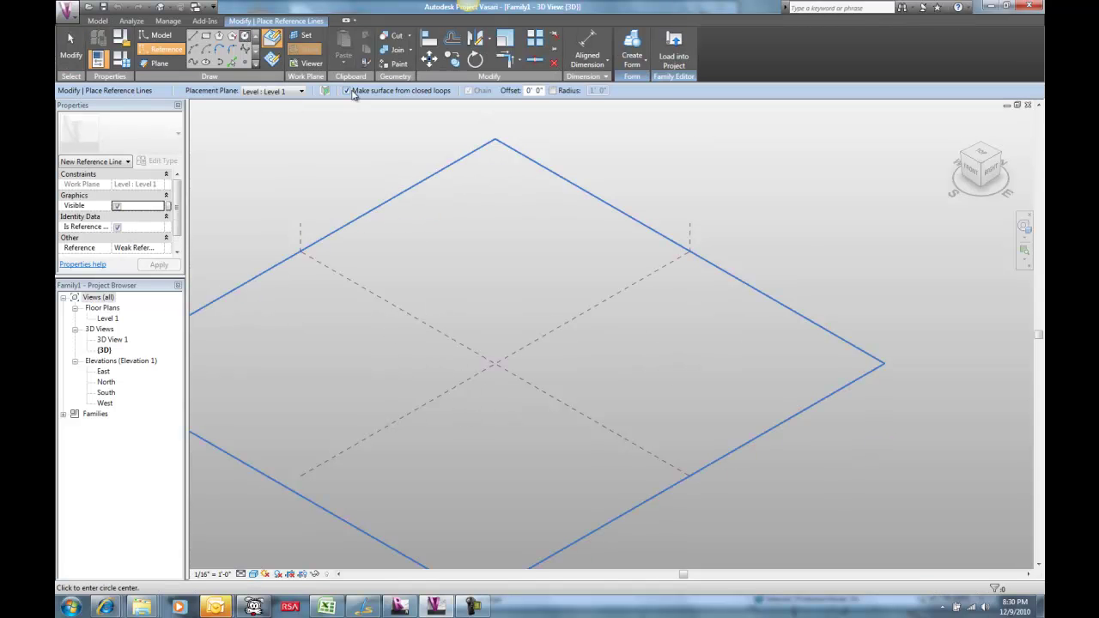
click(347, 91)
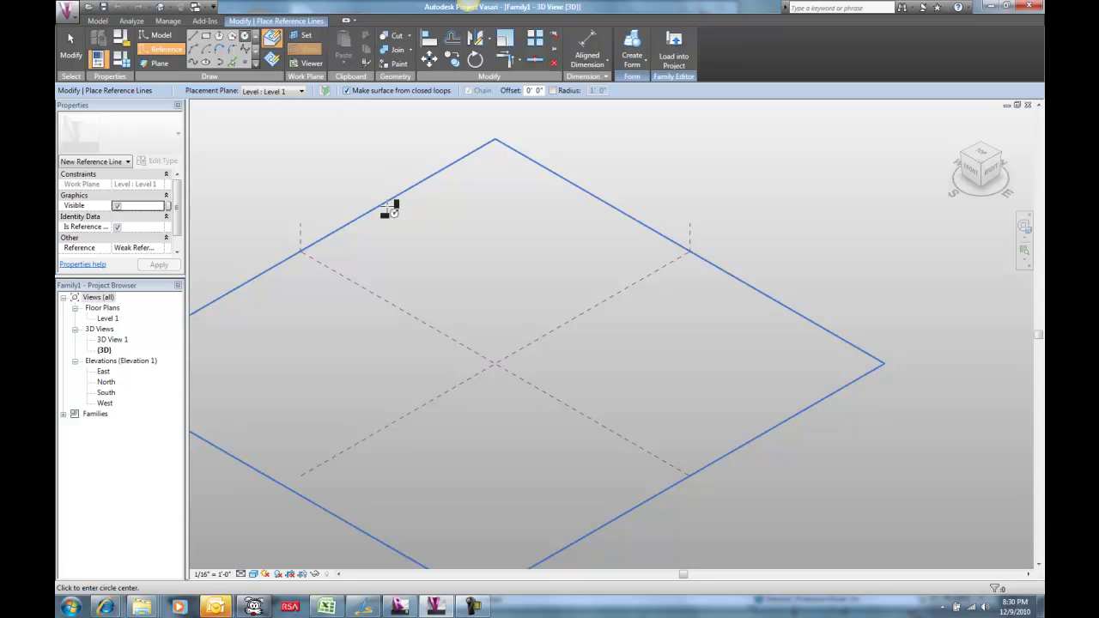
click(346, 91)
click(420, 354)
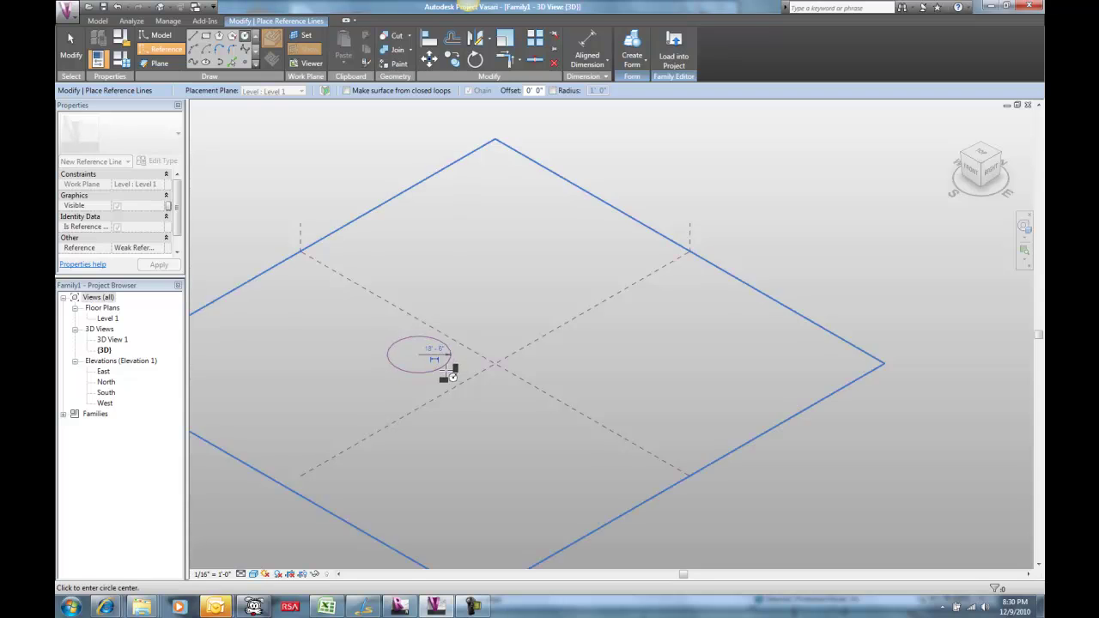
click(448, 371)
key(Escape)
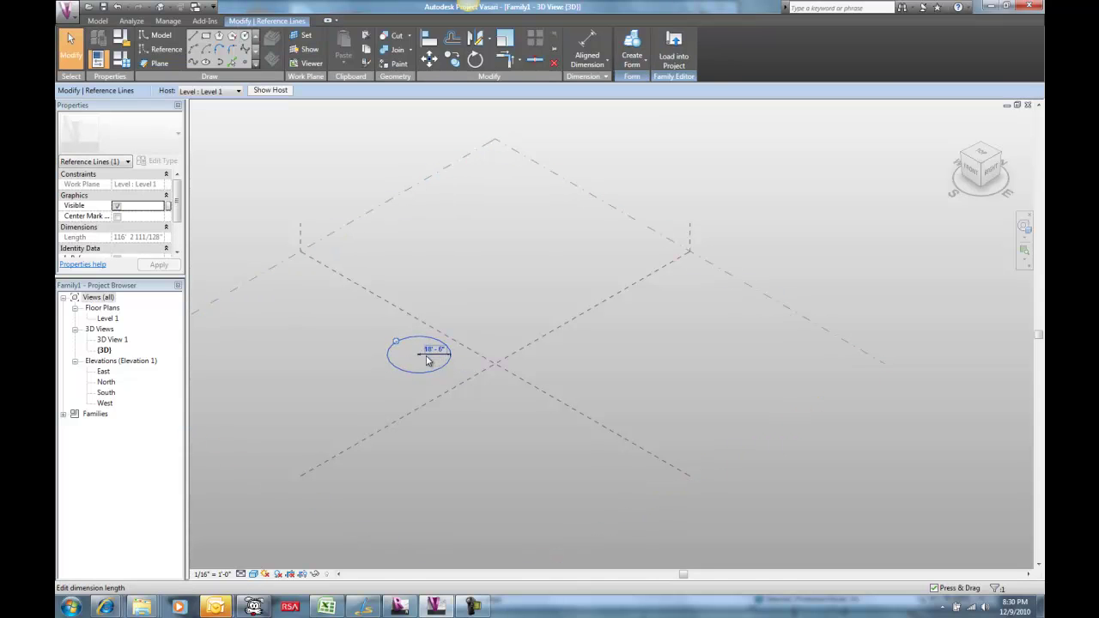
Step: Delete the circle's temporary radius dimension and select the reference circle
click(498, 405)
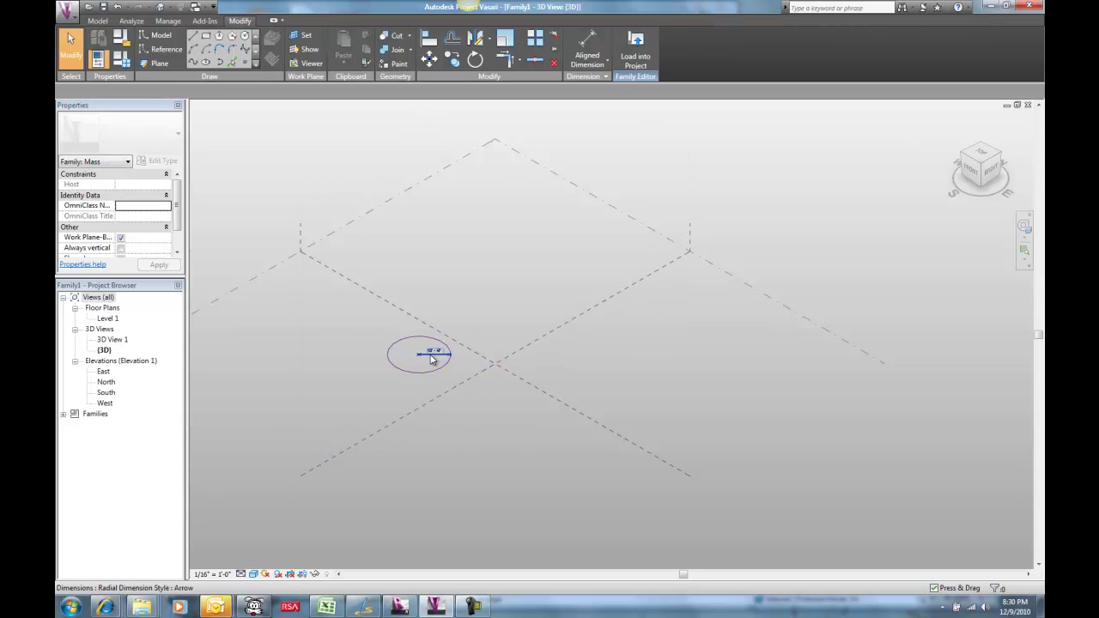
click(432, 359)
click(427, 368)
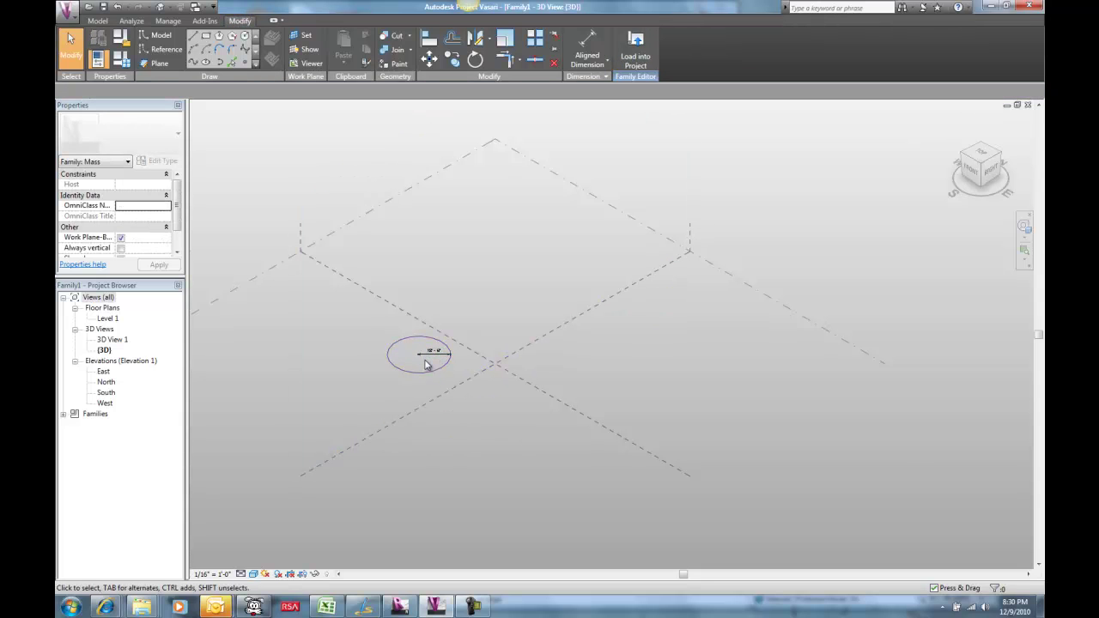
click(428, 361)
key(Delete)
click(425, 373)
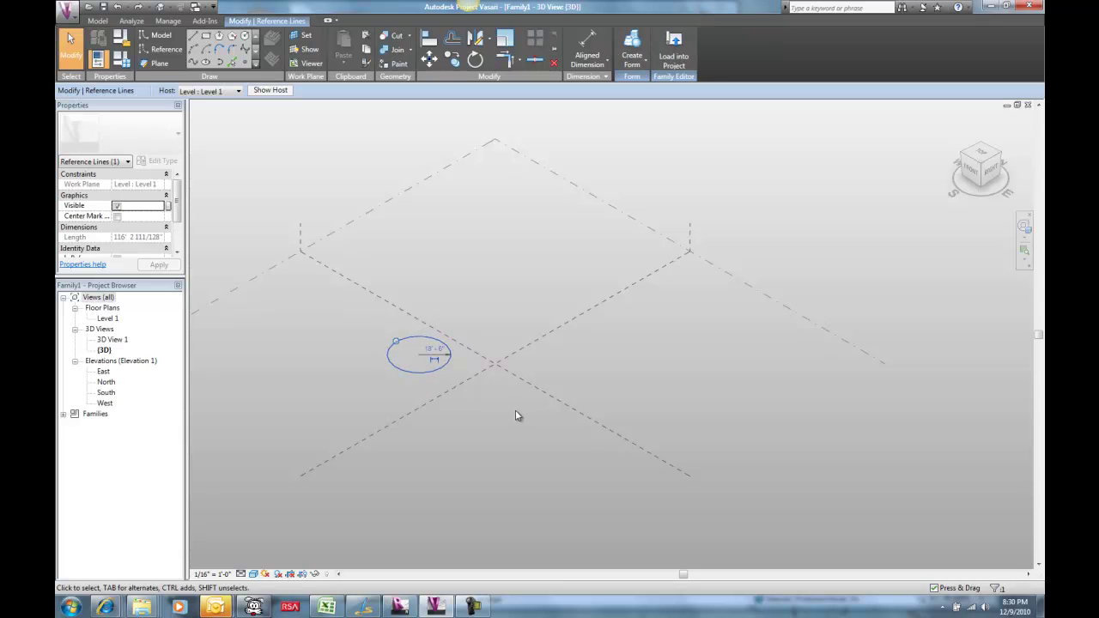
Step: Extrude the circle into a solid cylinder about 100' 9 19/32" tall and select its top
click(633, 53)
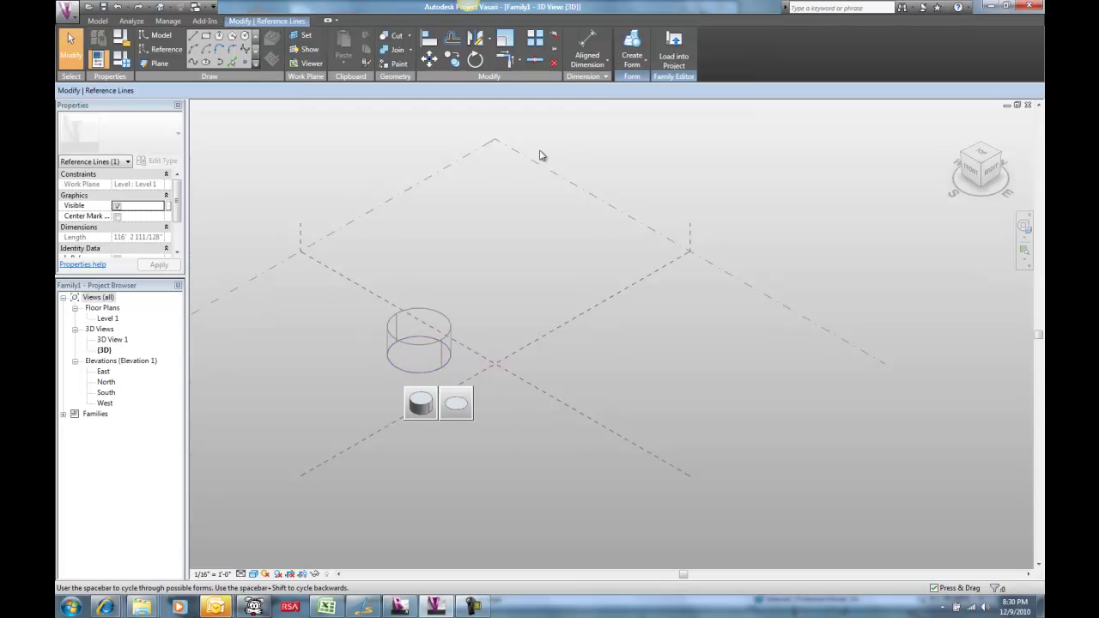
click(432, 400)
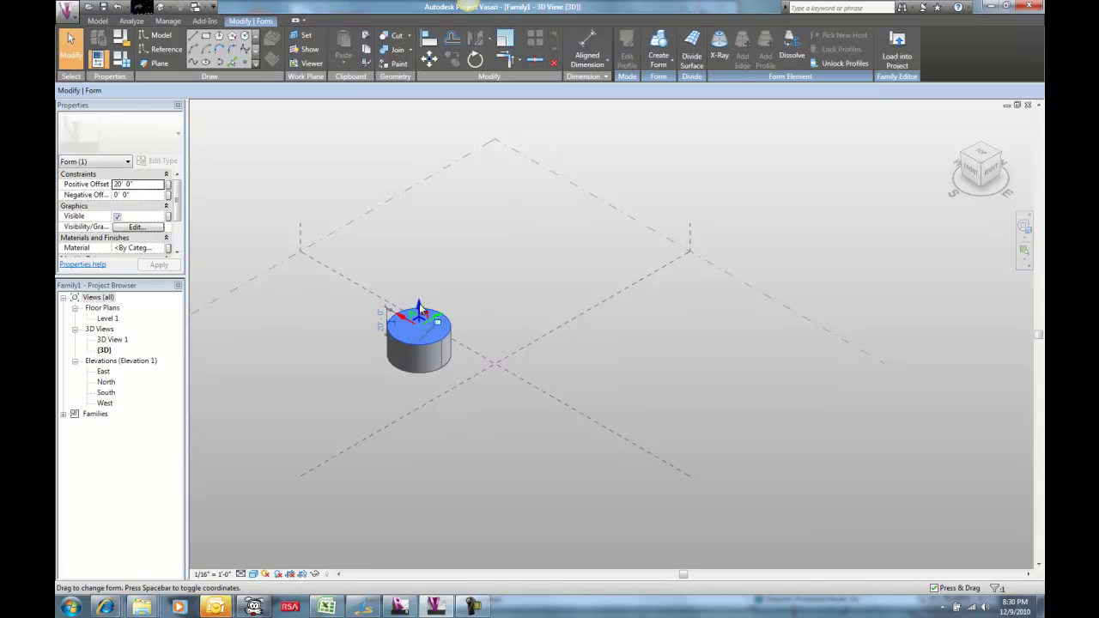
drag(420, 305, 418, 193)
click(498, 238)
click(416, 218)
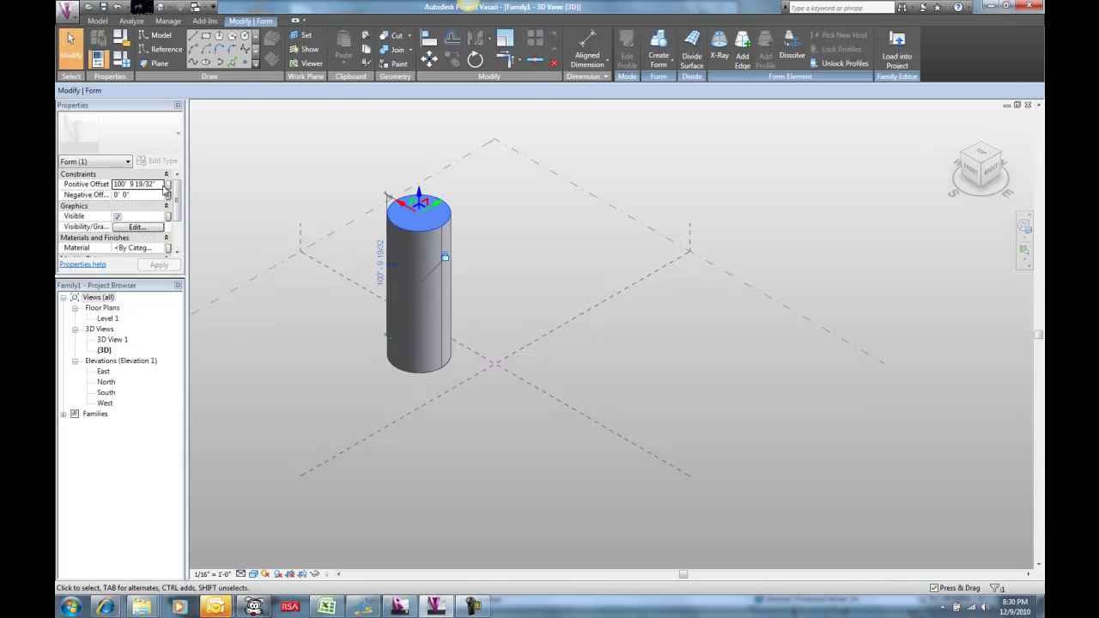
Step: Associate the cylinder's Positive Offset with a new type parameter named heightA
click(168, 184)
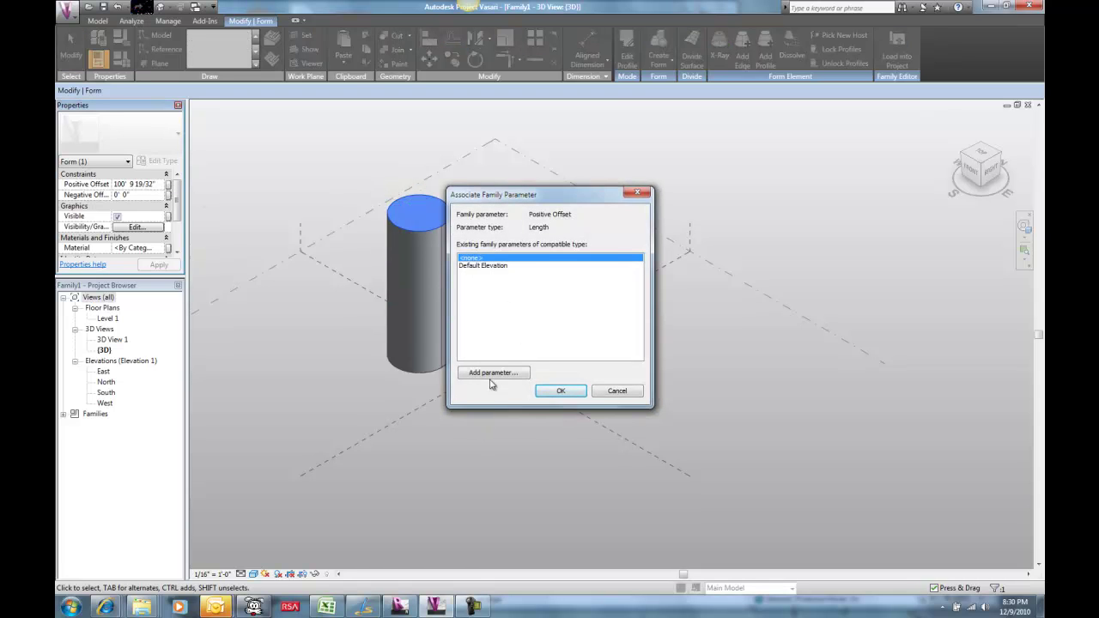
click(494, 376)
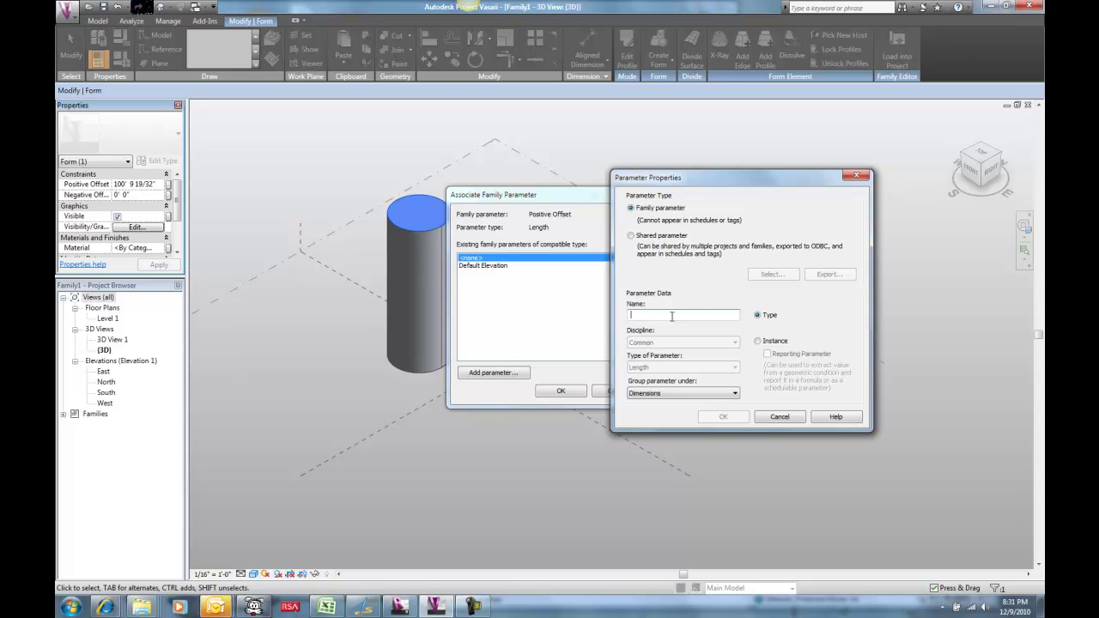
text(eightA)
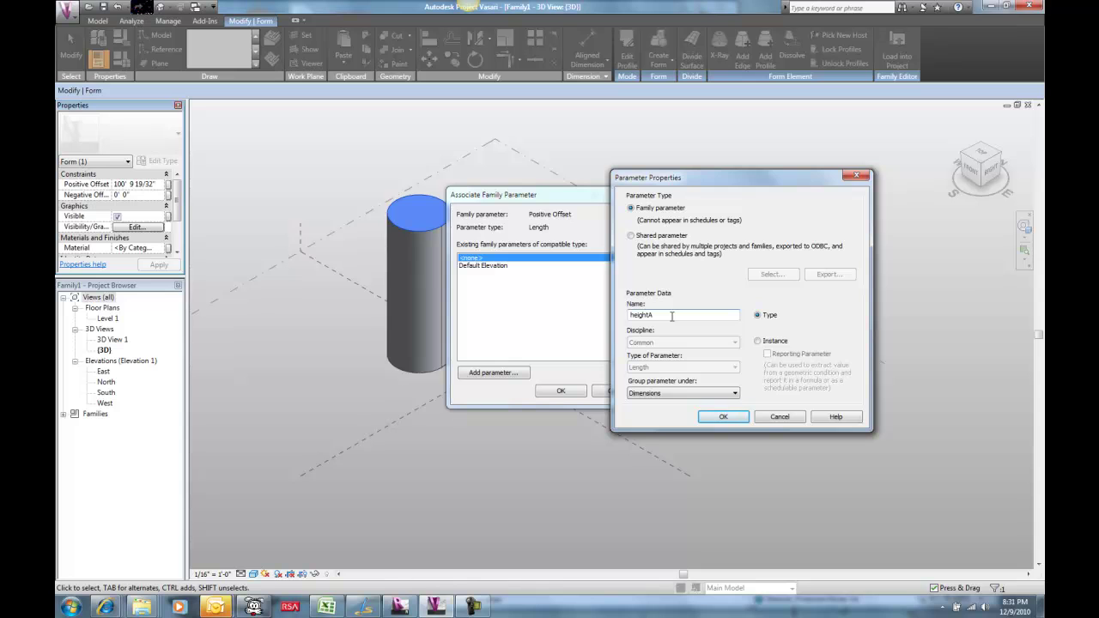
click(724, 417)
click(559, 392)
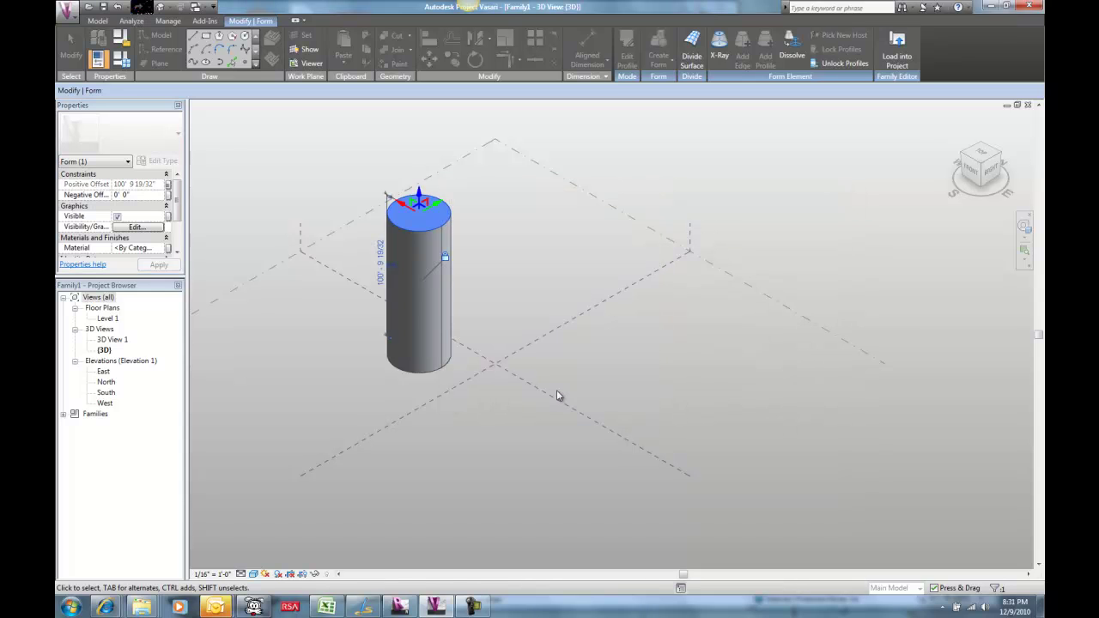
click(492, 407)
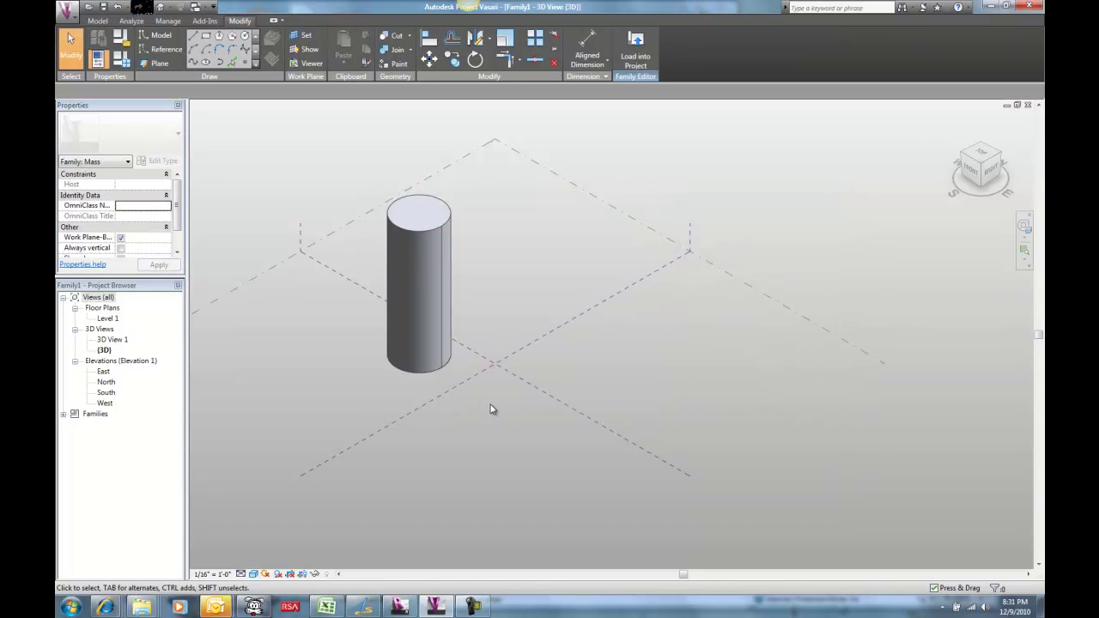
Step: Draw a short reference line on Level : Level 1 in front of the cylinder
click(160, 49)
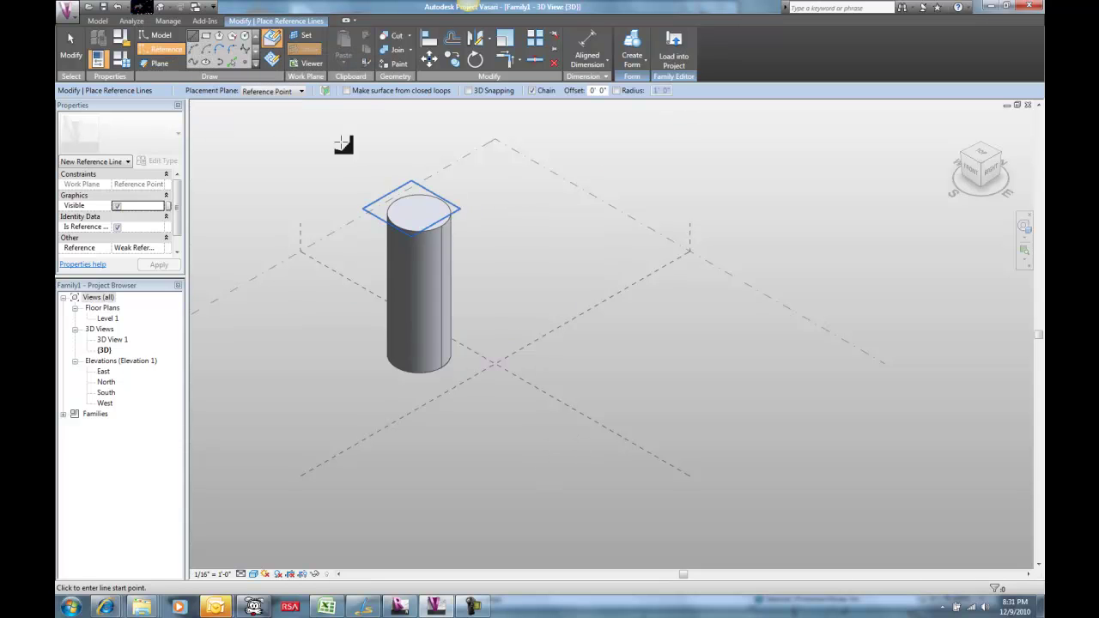
click(273, 90)
click(258, 103)
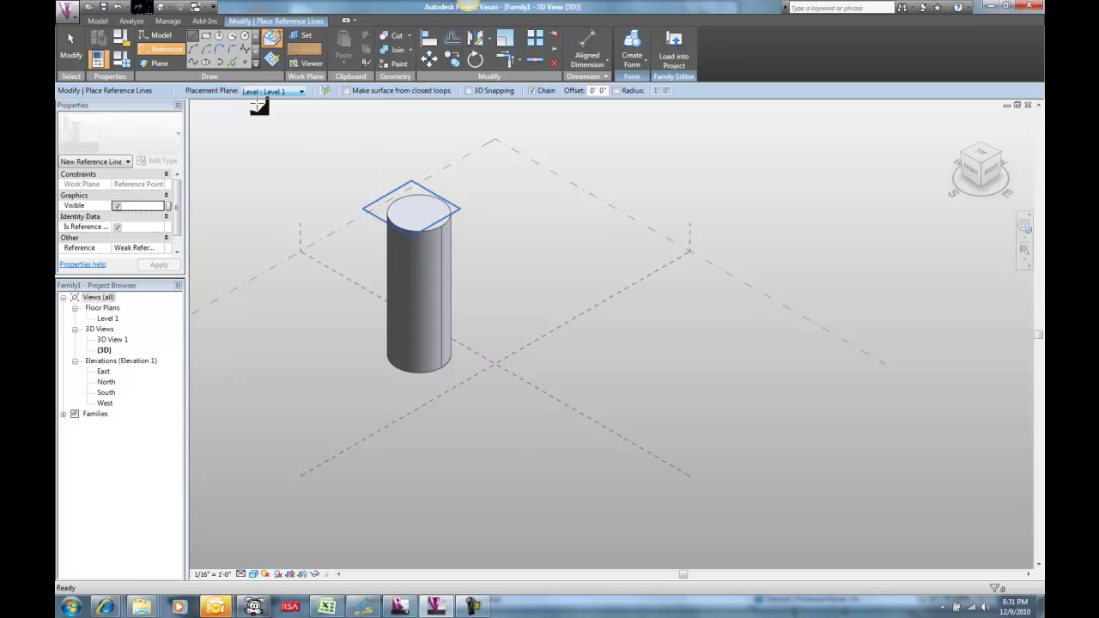
click(539, 448)
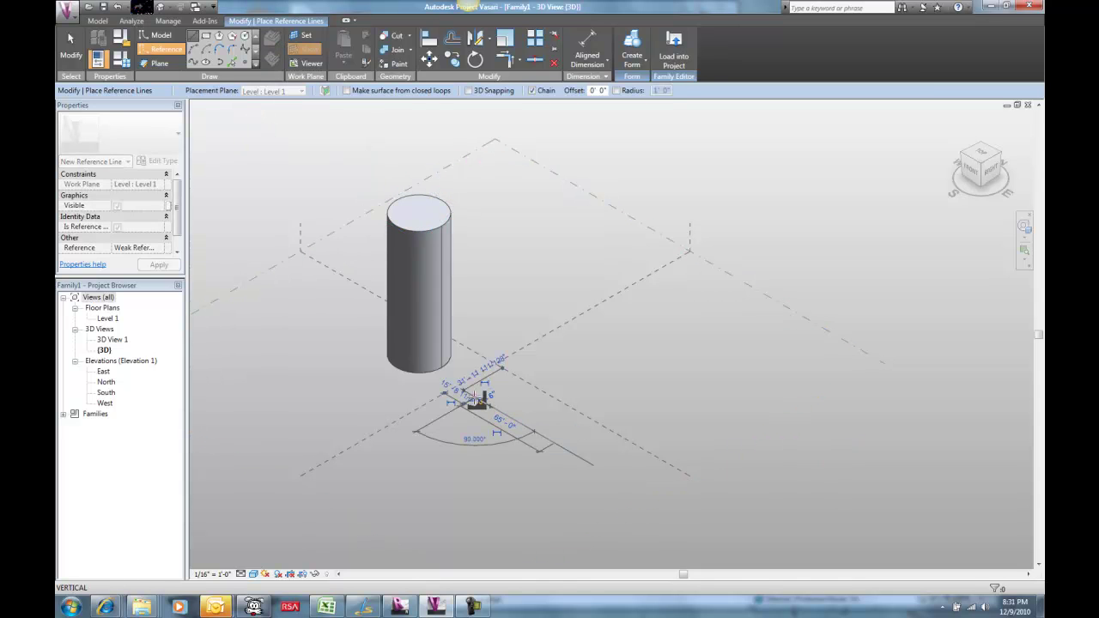
click(474, 397)
key(Escape)
key(Escape)
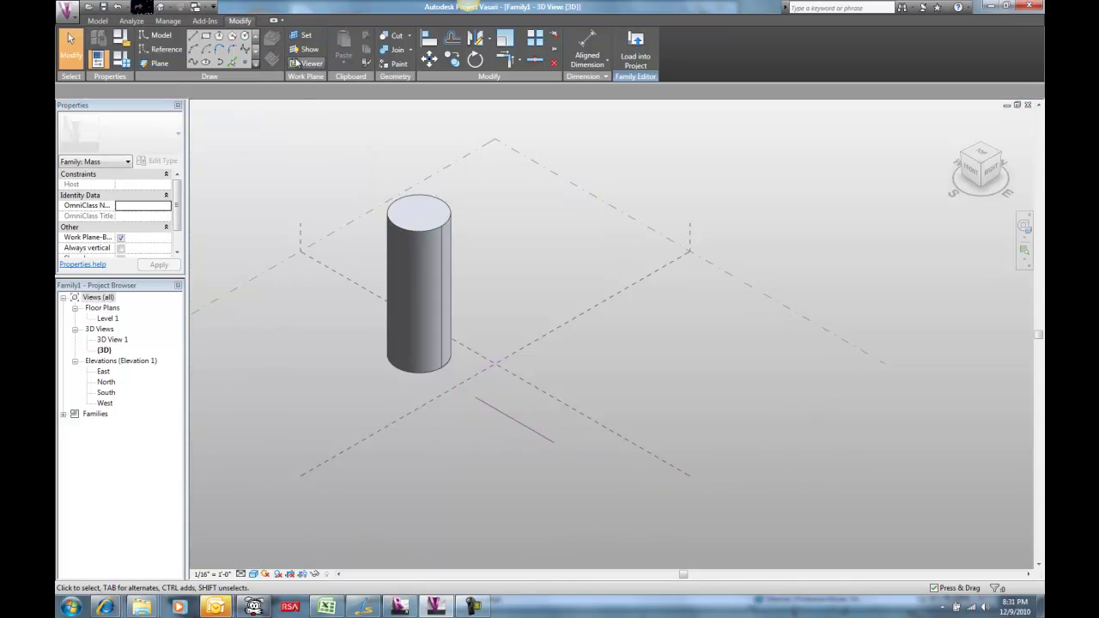
Step: Host a reference point on the line and set its Show Reference Planes to Always
key(l)
key(i)
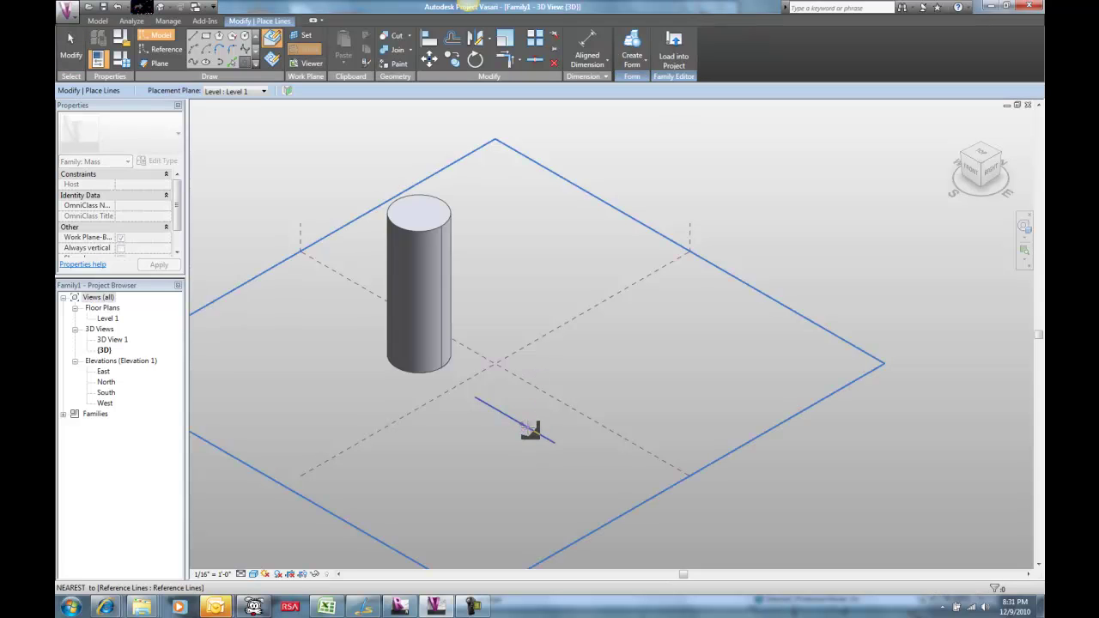
key(Escape)
key(Escape)
click(522, 426)
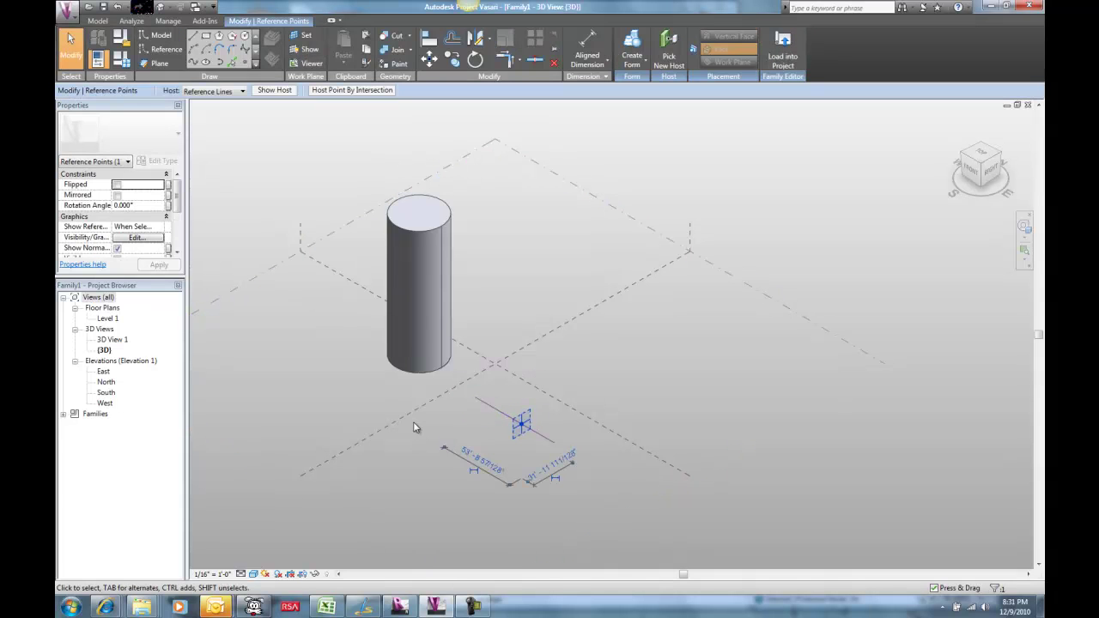
click(156, 229)
click(158, 227)
click(150, 238)
click(158, 226)
click(138, 256)
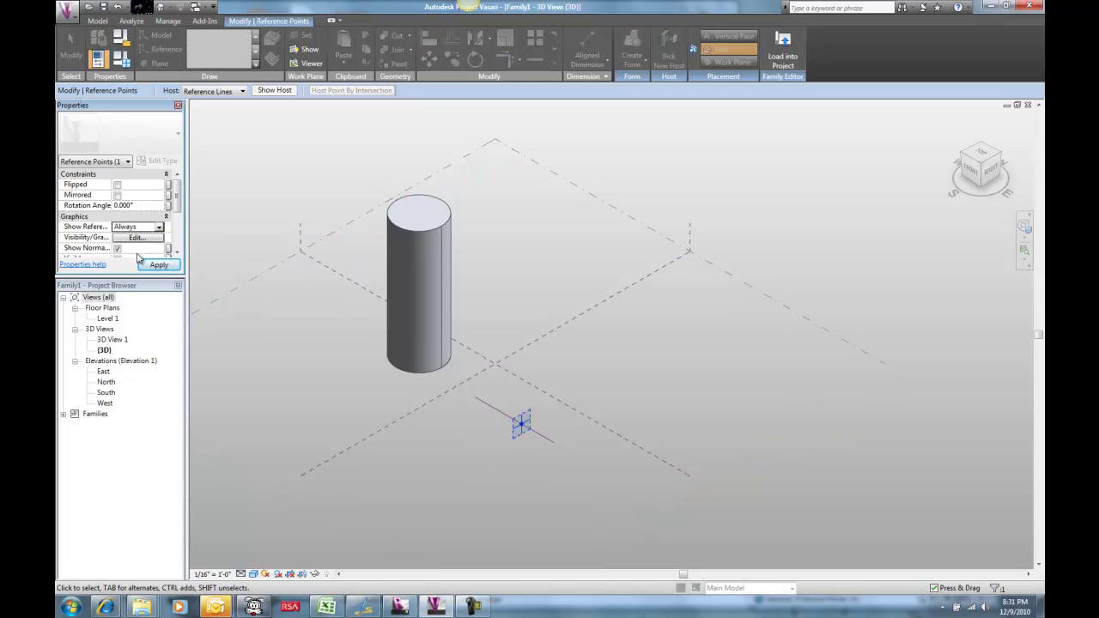
click(341, 363)
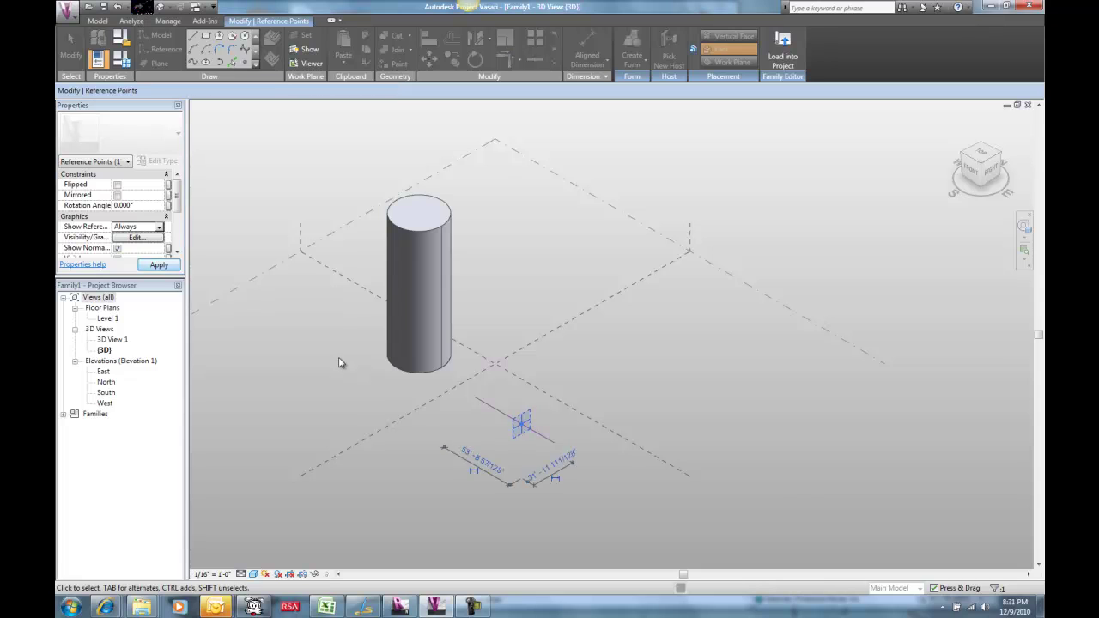
Step: Lengthen the reference line to 120' 6" and undo the accidental box form
click(538, 443)
drag(554, 445, 626, 482)
click(633, 55)
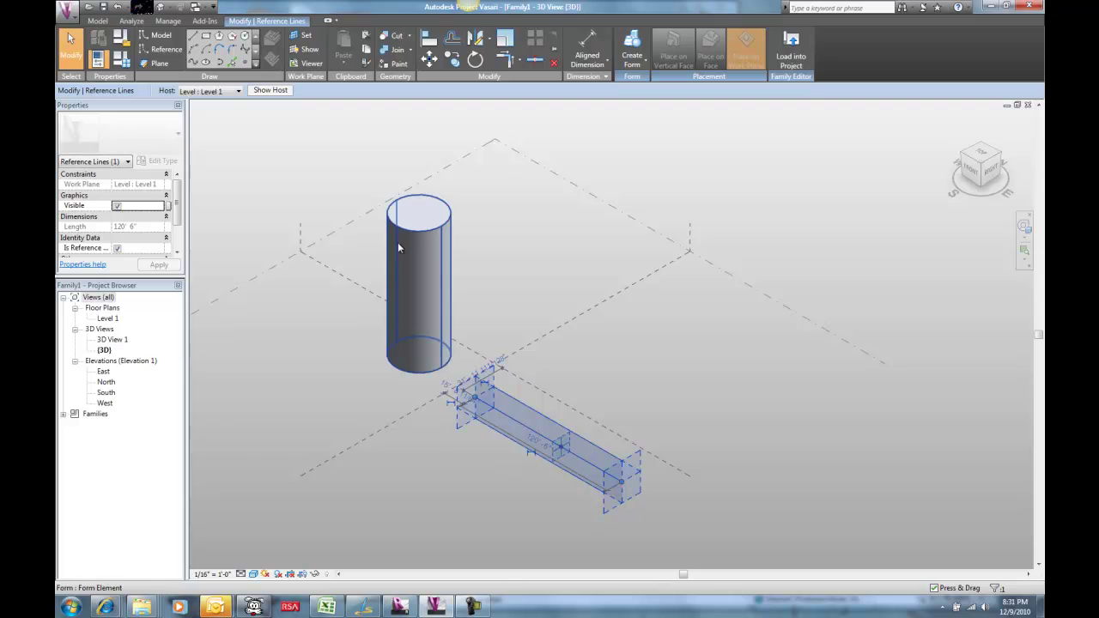
key(ctrl+z)
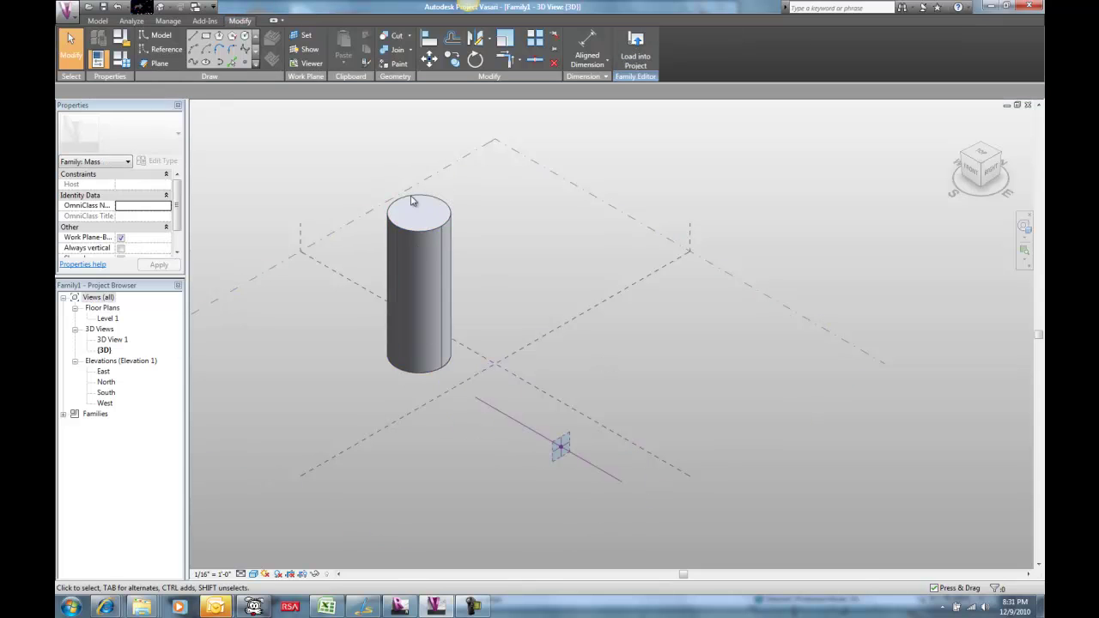
Step: Use the reference line as work plane and dimension from the point to the line's end
click(587, 45)
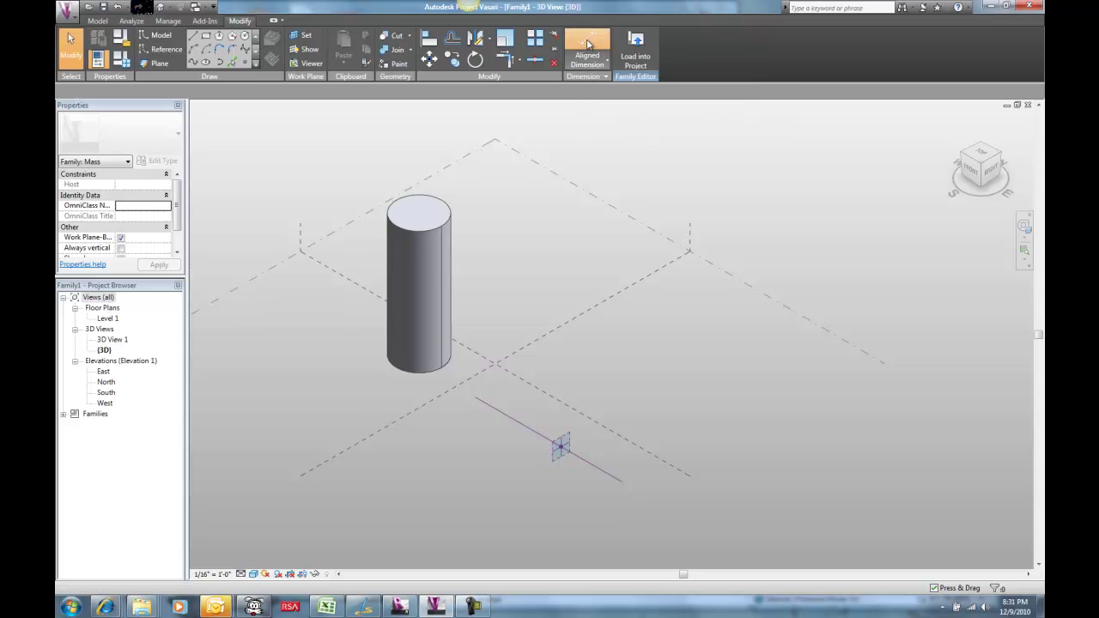
click(304, 38)
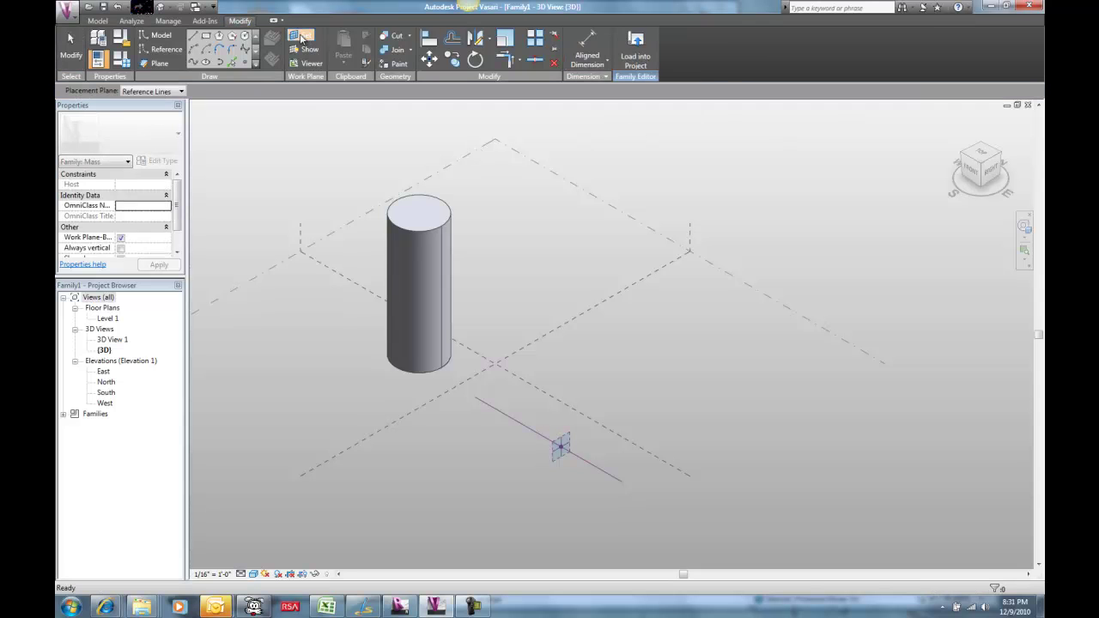
click(582, 461)
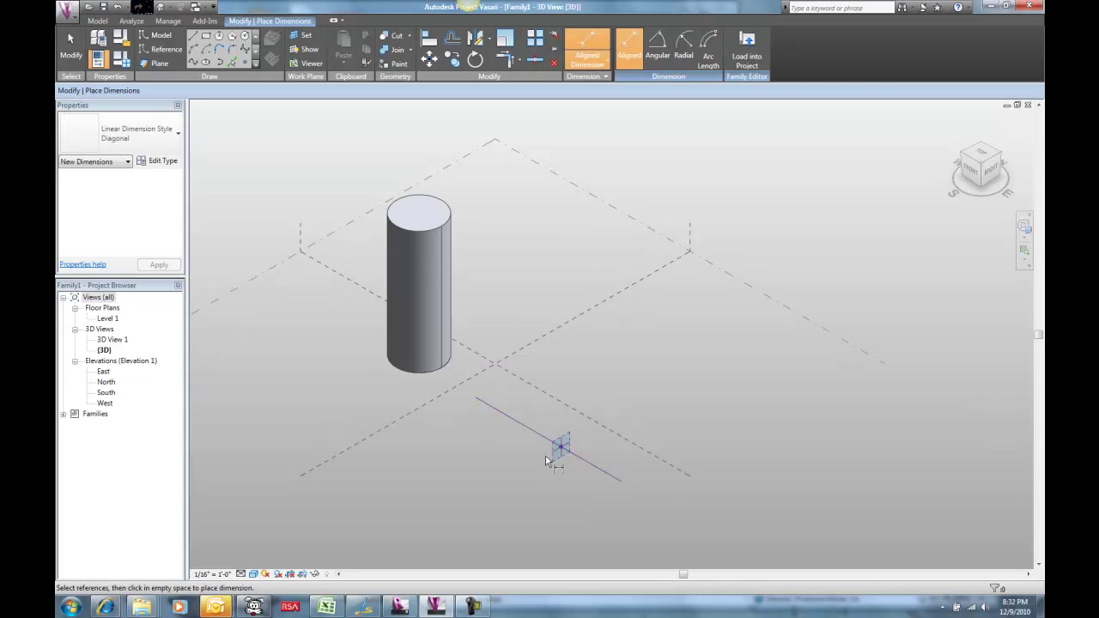
click(554, 460)
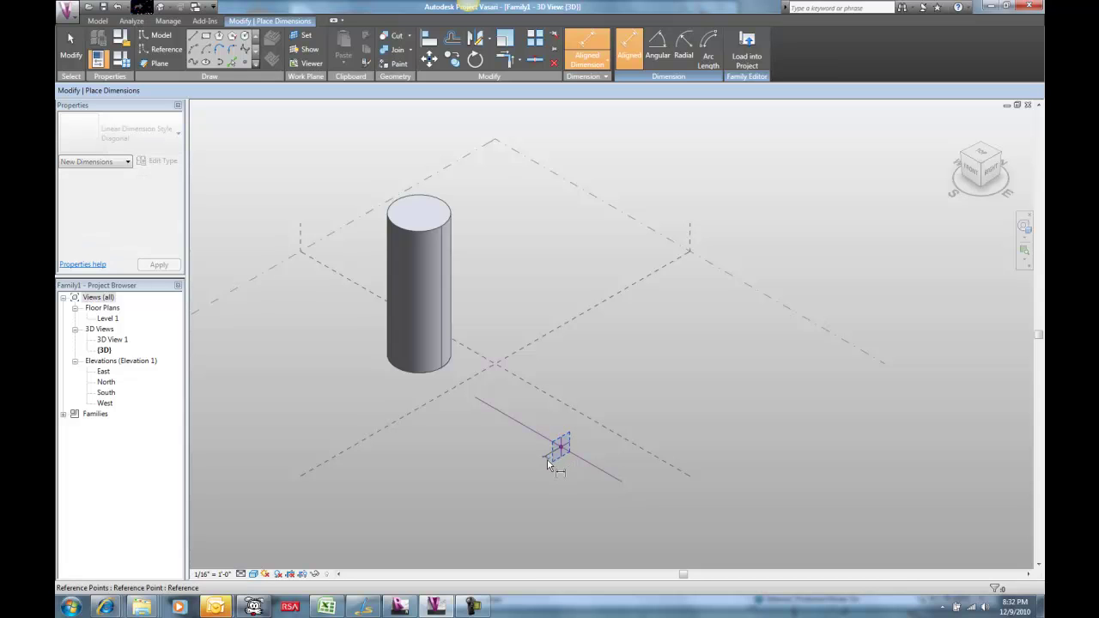
click(621, 485)
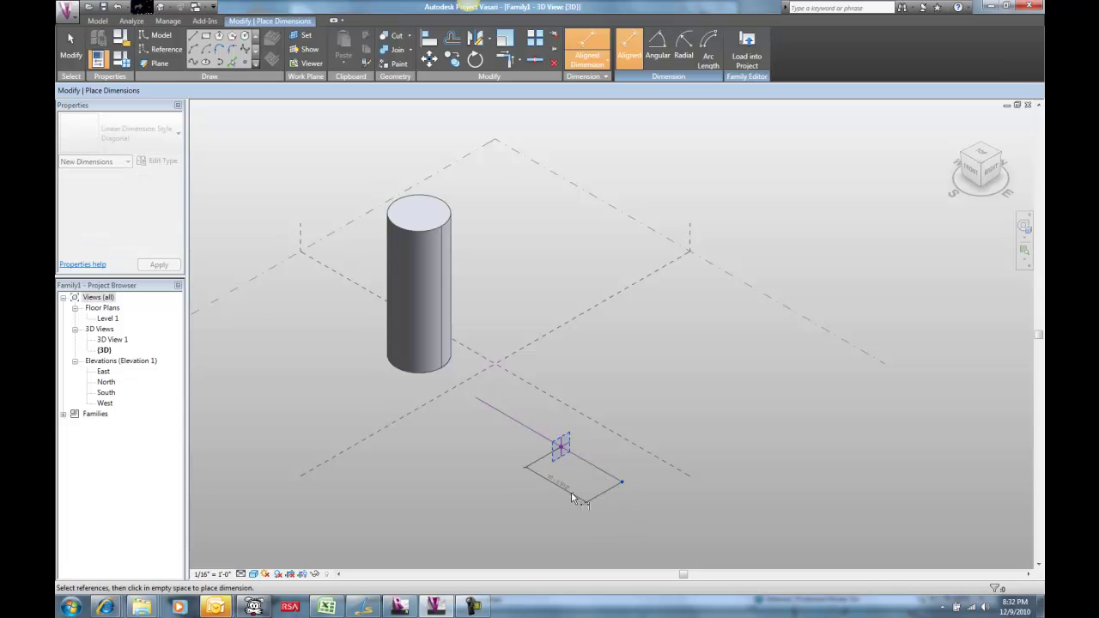
click(571, 491)
key(Escape)
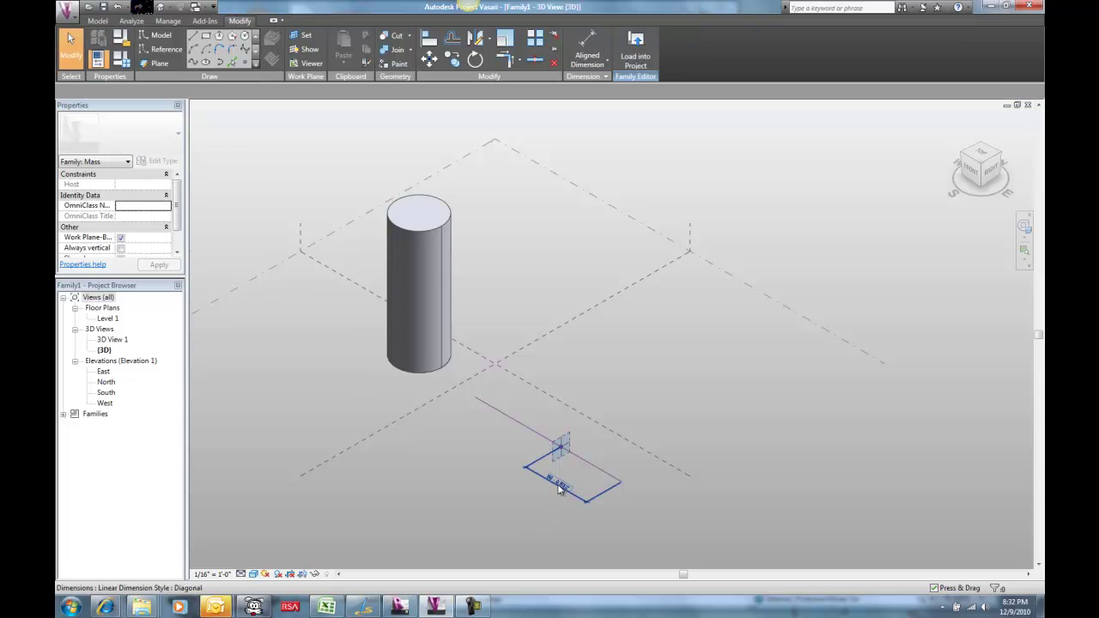
Step: Label the dimension with a new type parameter named ControllerA
click(559, 488)
click(362, 93)
click(328, 115)
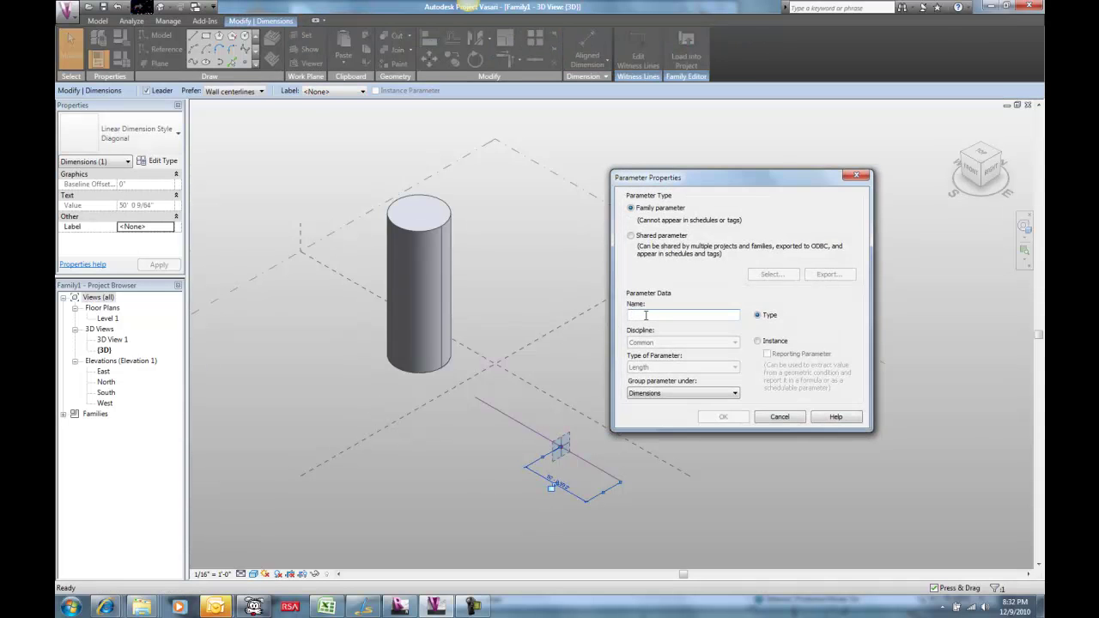
text(ControllerA)
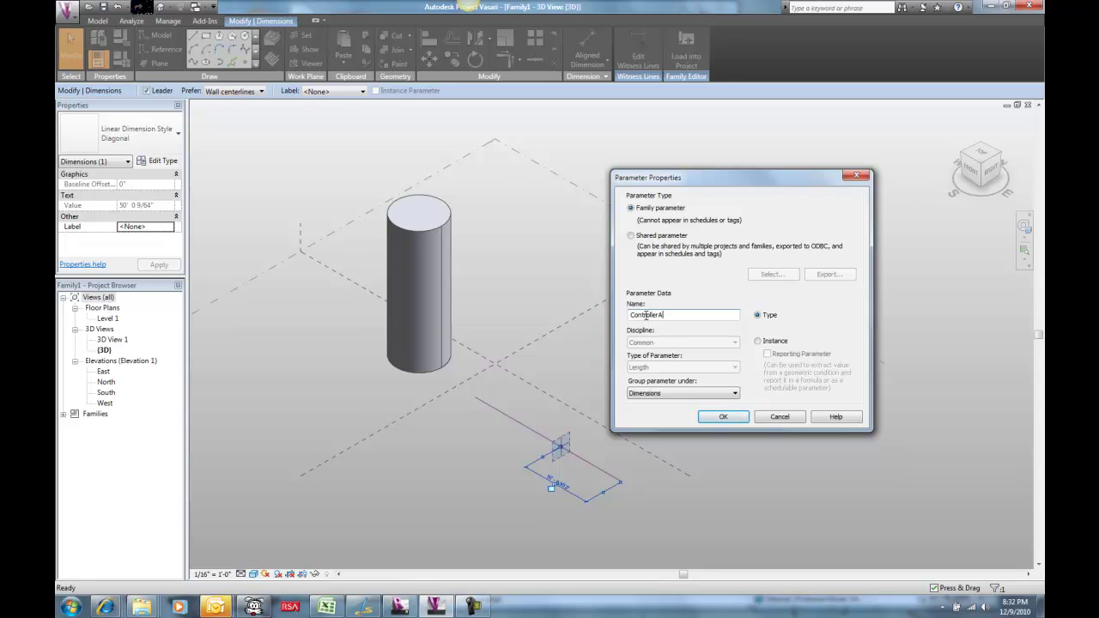
click(724, 417)
Step: Give ControllerA the formula heightA / 2 in Family Types
click(633, 368)
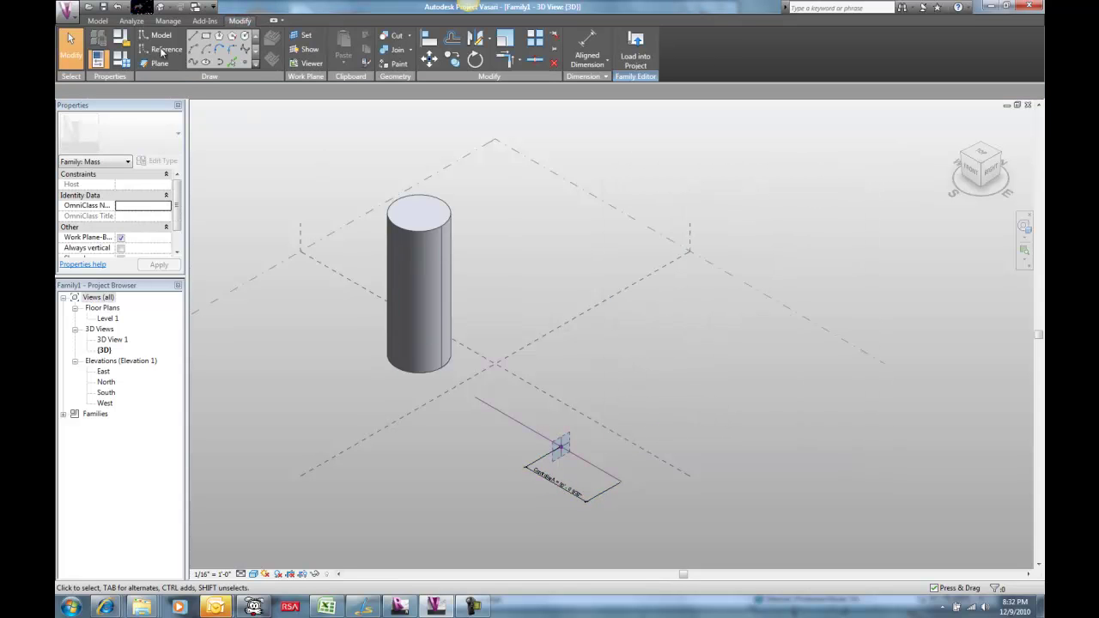
click(124, 62)
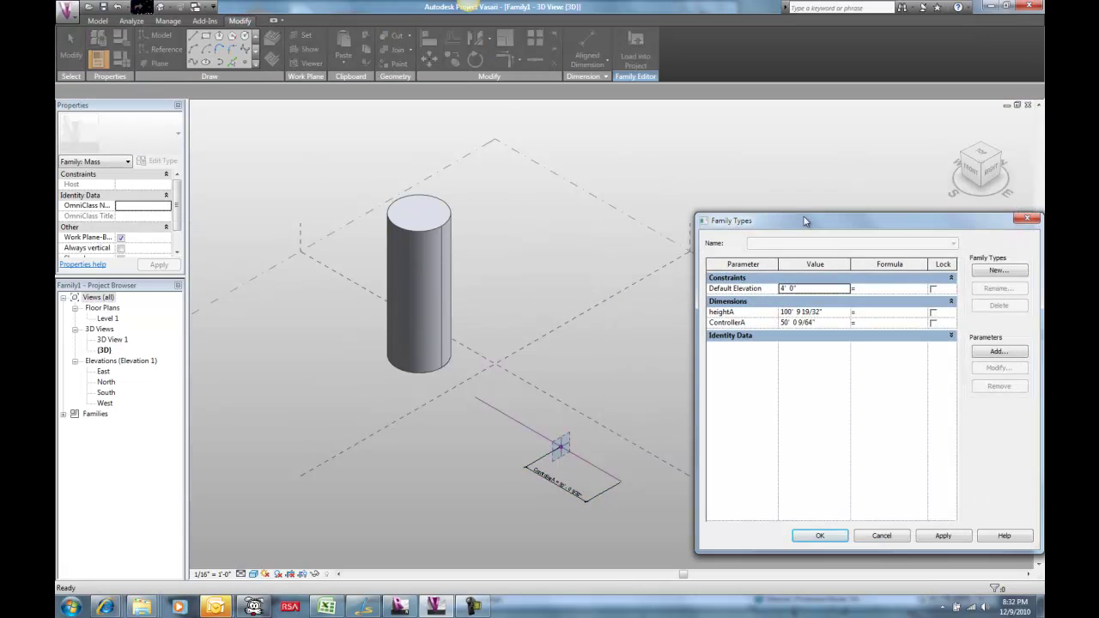
drag(805, 227, 743, 168)
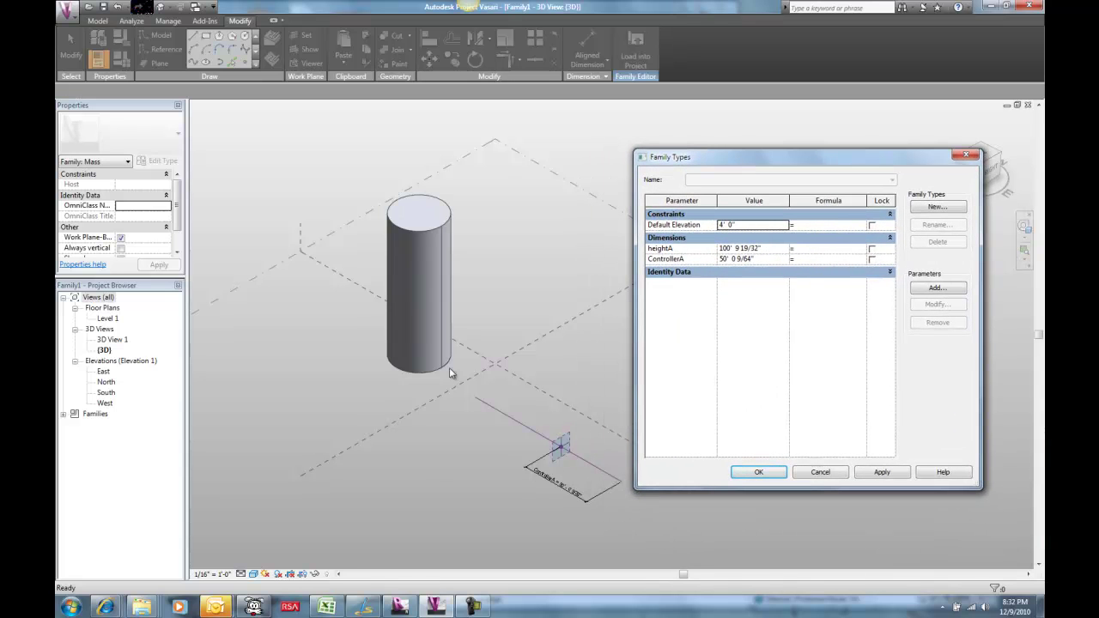
click(810, 259)
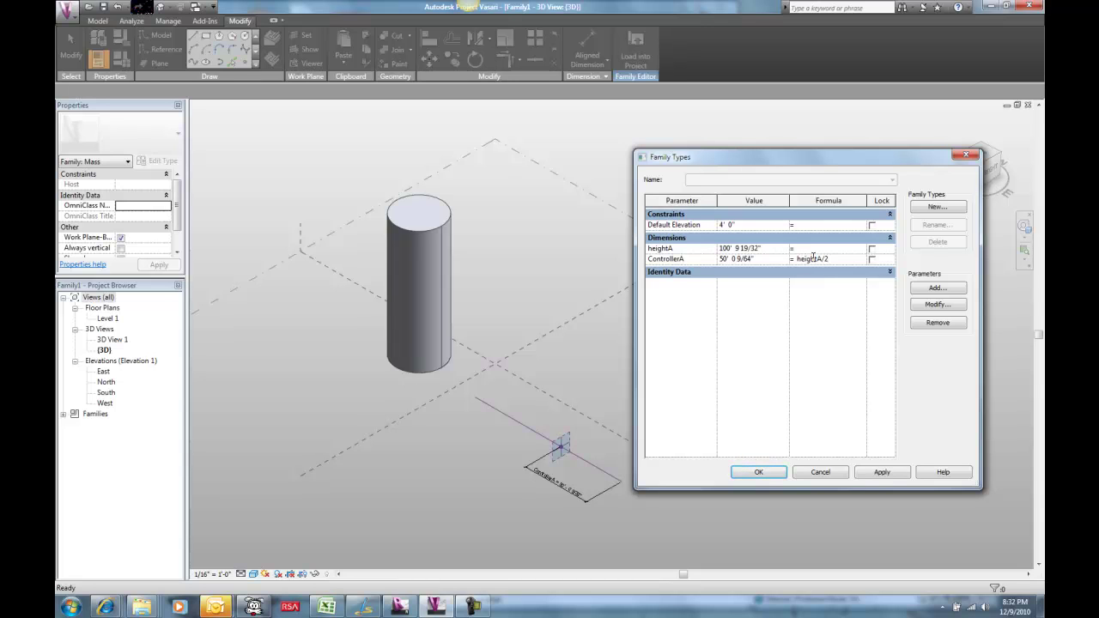
click(822, 249)
click(747, 473)
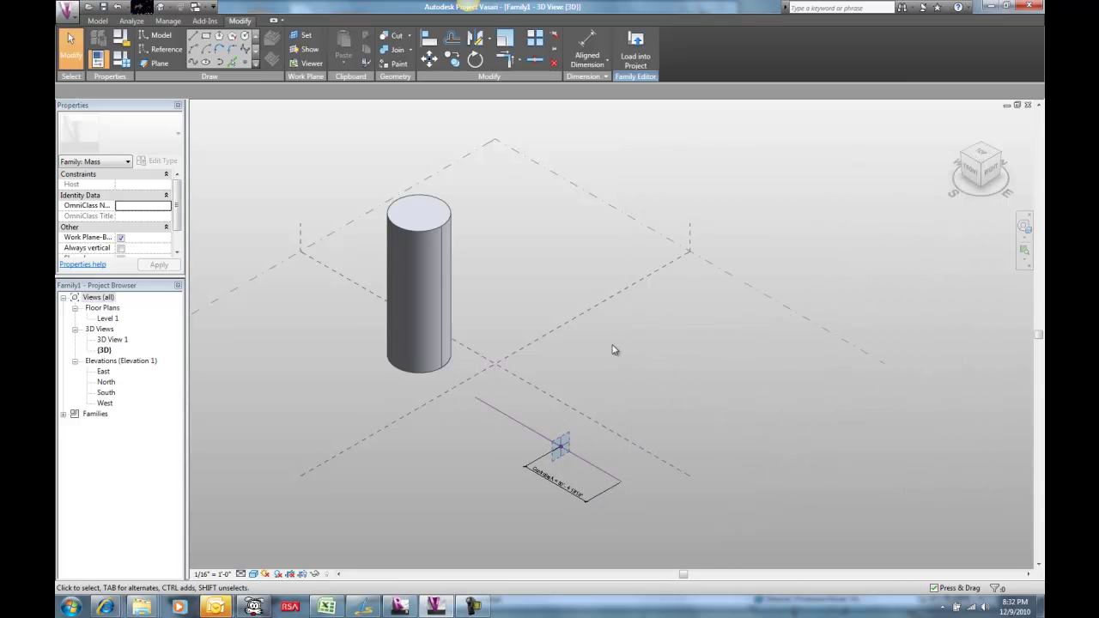
click(563, 445)
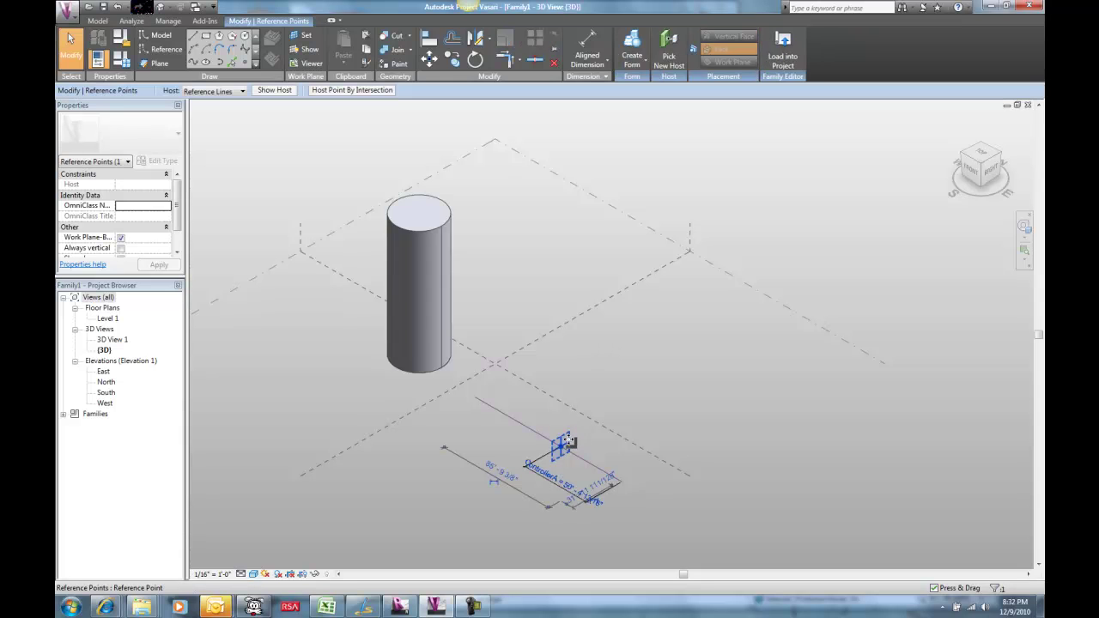
mouse_move(563, 445)
mouse_down()
mouse_move(524, 418)
mouse_move(590, 454)
mouse_move(520, 411)
mouse_move(601, 465)
mouse_move(501, 412)
mouse_move(578, 454)
mouse_up()
click(414, 484)
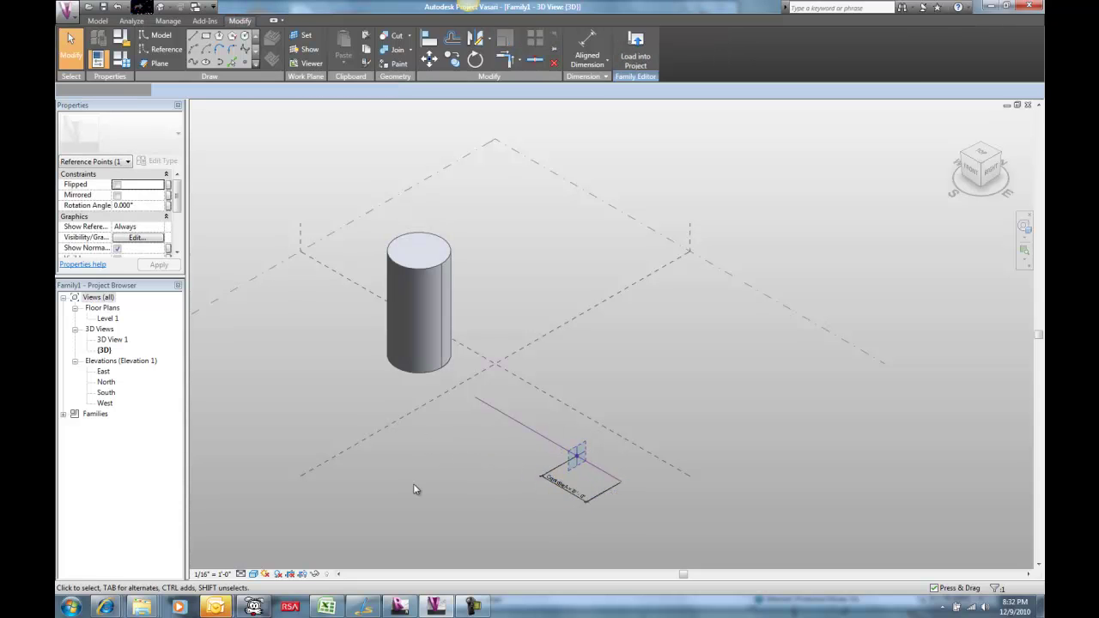
drag(519, 424, 489, 484)
click(495, 477)
click(398, 481)
drag(407, 474, 497, 419)
click(615, 378)
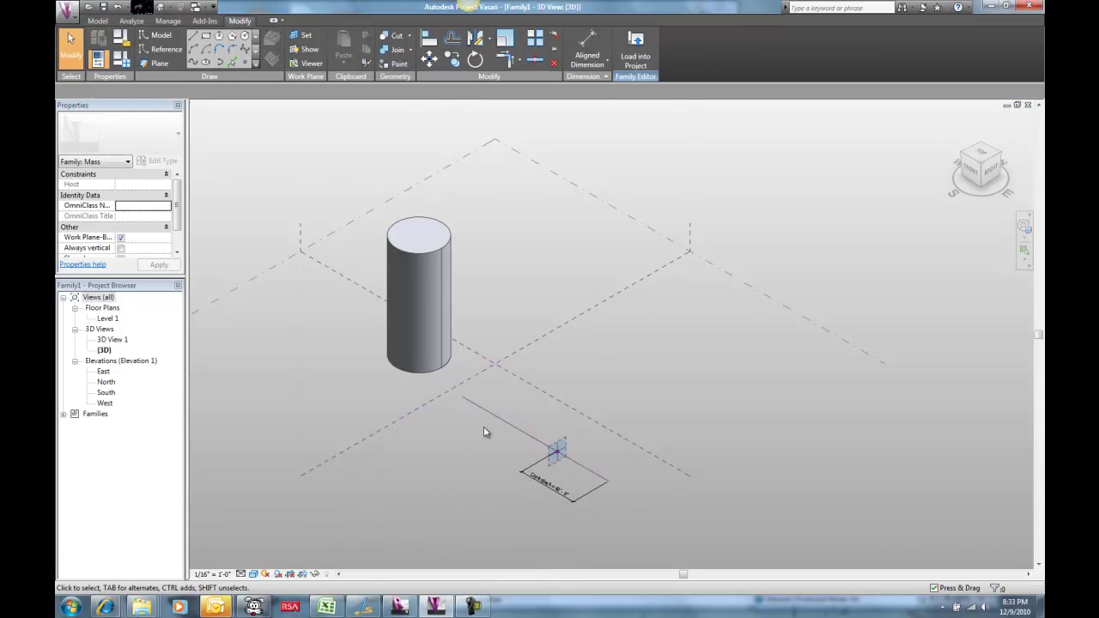
middle_drag(484, 427, 458, 480)
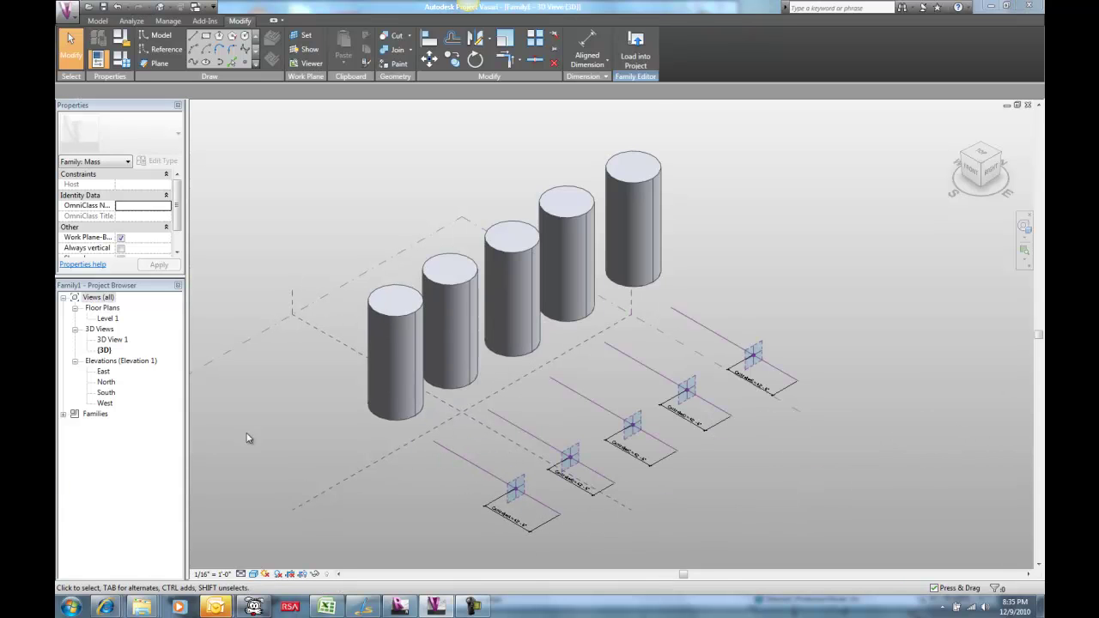
Step: Paste the half-height formula into the ControllerA–E formula cells in Family Types
shift+middle_drag(292, 439, 283, 427)
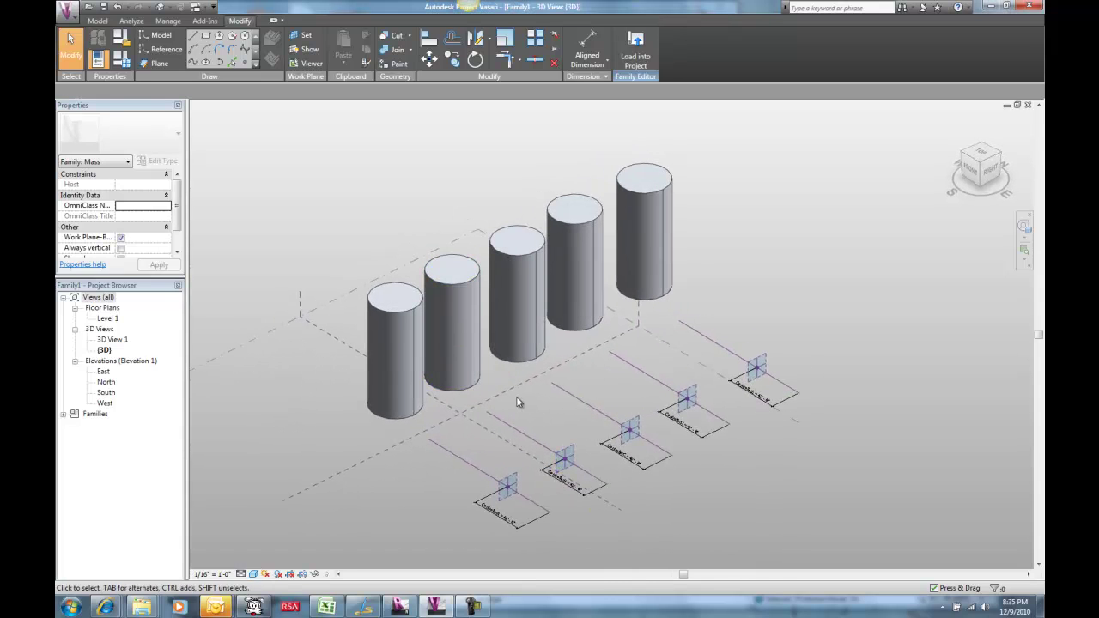
click(121, 59)
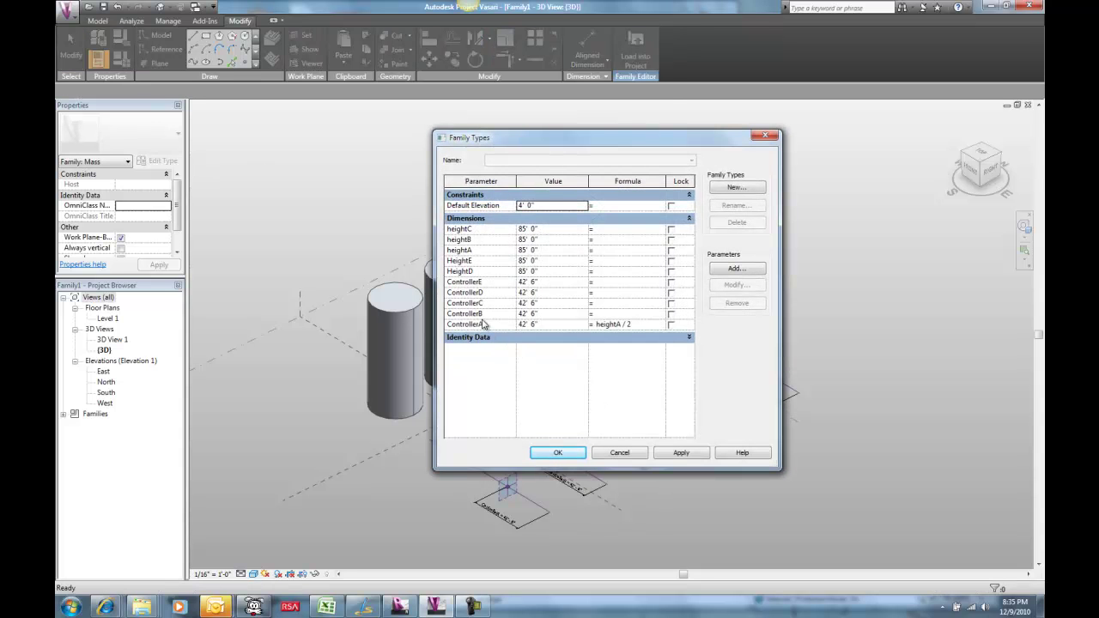
click(639, 327)
key(ctrl+c)
click(615, 313)
key(ctrl+v)
click(613, 292)
key(ctrl+v)
click(611, 281)
key(ctrl+v)
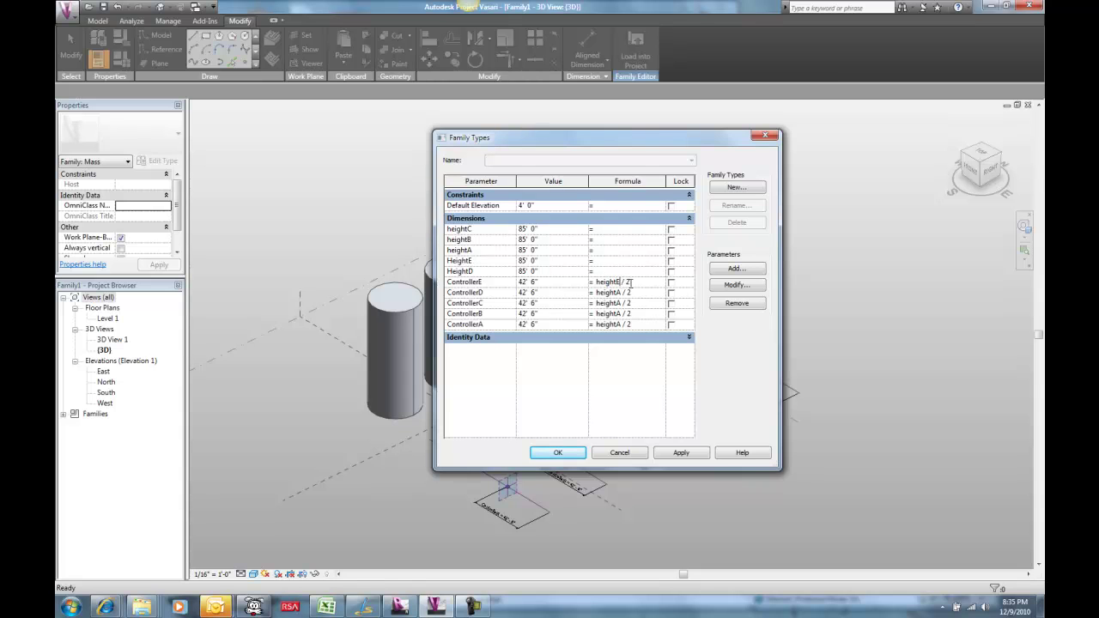
click(621, 298)
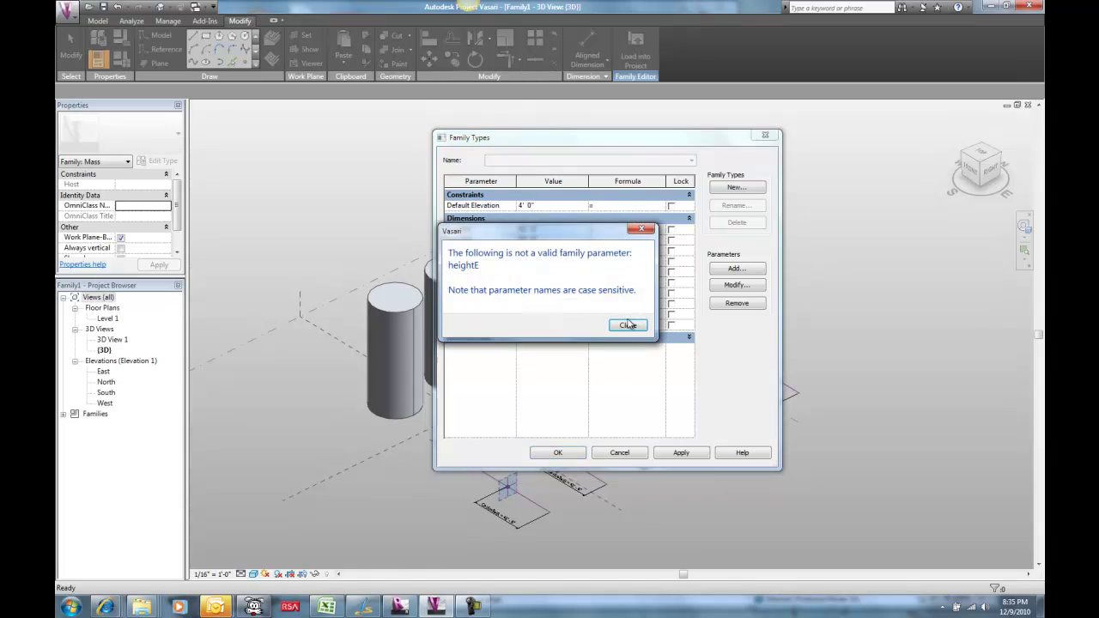
Step: Fix the invalid parameter-name case, making ControllerE's formula HeightE / 2, then revise ControllerC and D
click(628, 327)
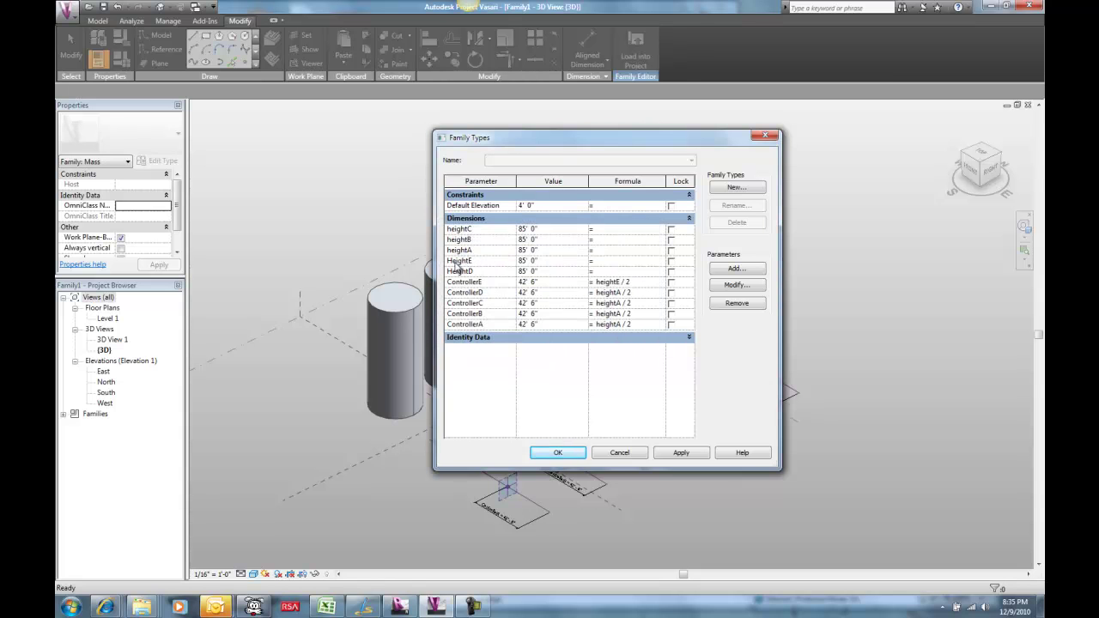
click(459, 269)
click(628, 326)
key(BackSpace)
text(H)
click(599, 293)
drag(621, 303, 615, 303)
Step: Apply the formulas and drag the rightmost controller point to stretch its cylinder
click(559, 452)
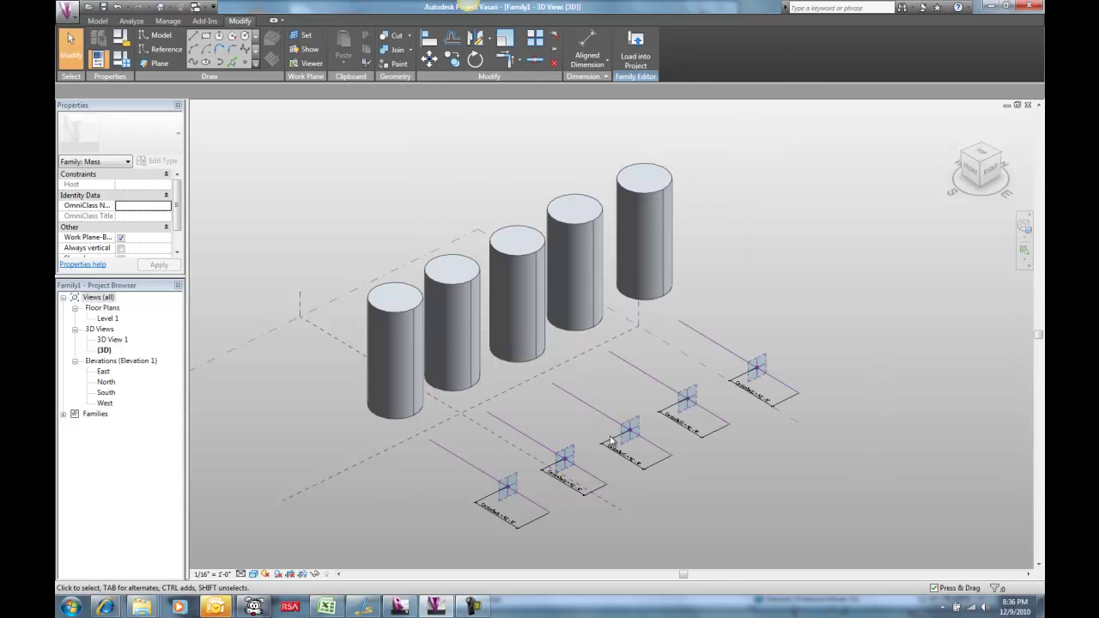
click(752, 371)
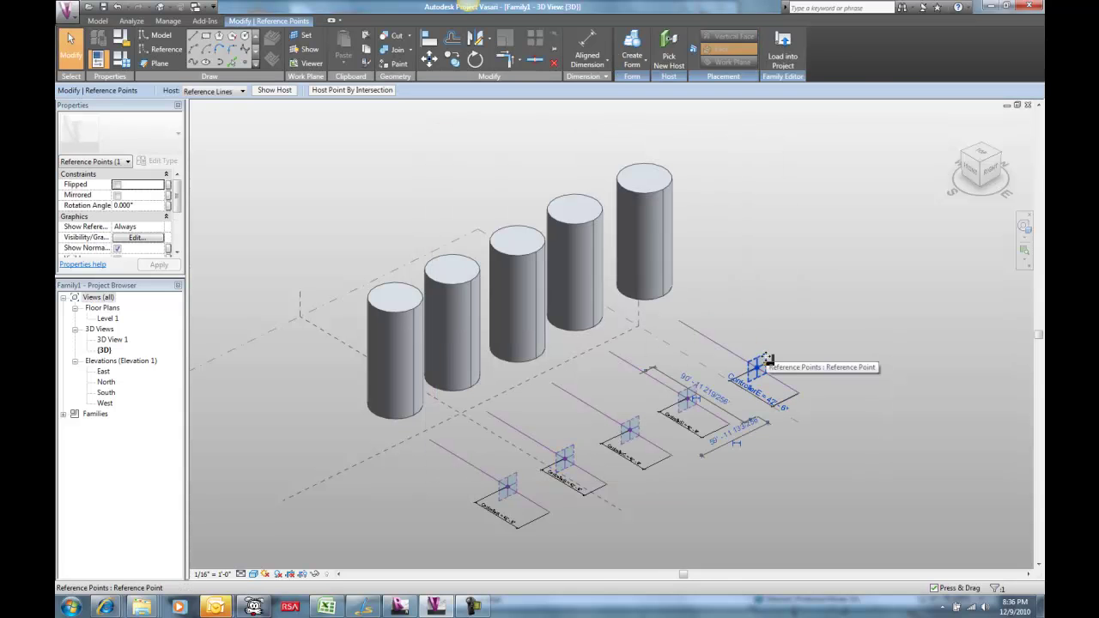
mouse_move(749, 372)
mouse_down()
mouse_move(734, 378)
mouse_move(718, 339)
mouse_move(773, 371)
mouse_move(748, 351)
mouse_move(760, 368)
mouse_up()
click(724, 248)
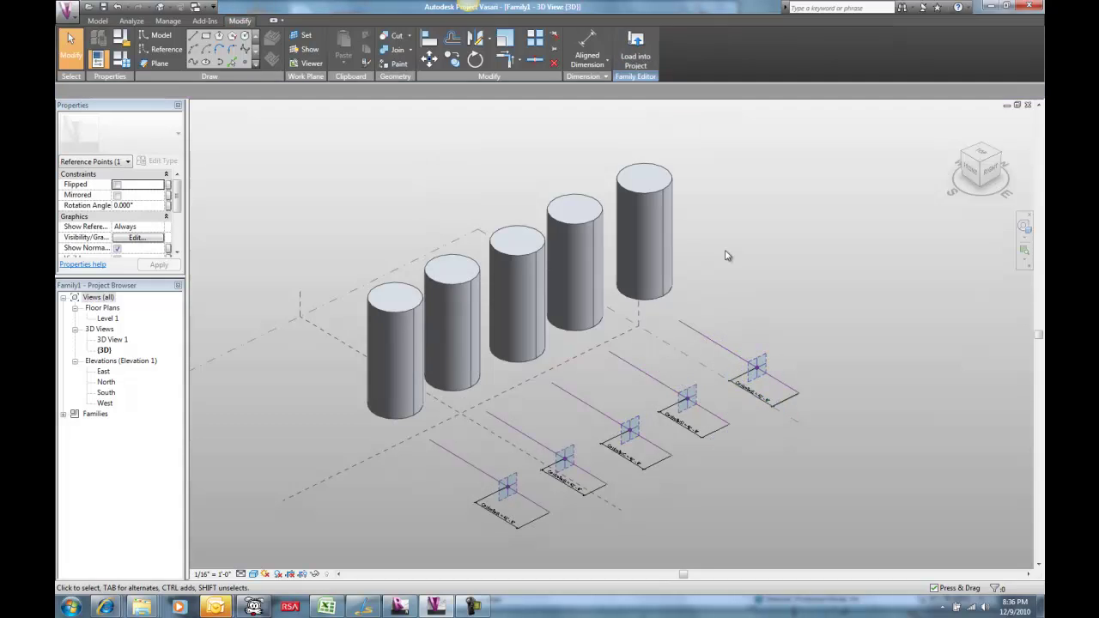
Step: Tie the right cylinder's top-face Positive Offset to heightA and the fourth's to HeightD
click(666, 187)
click(667, 187)
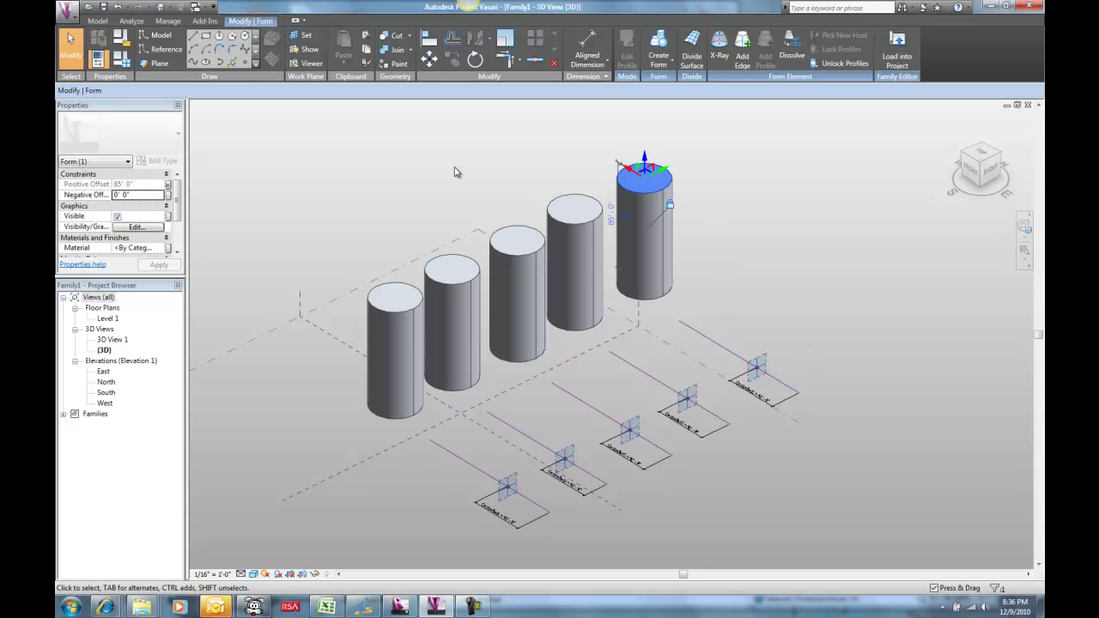
click(169, 185)
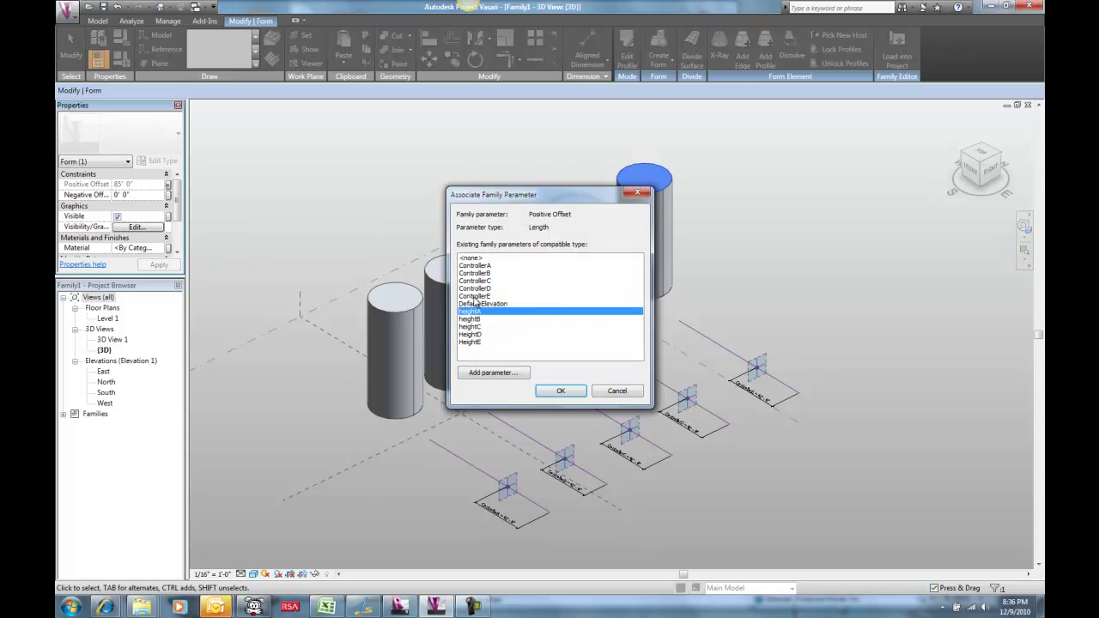
click(560, 391)
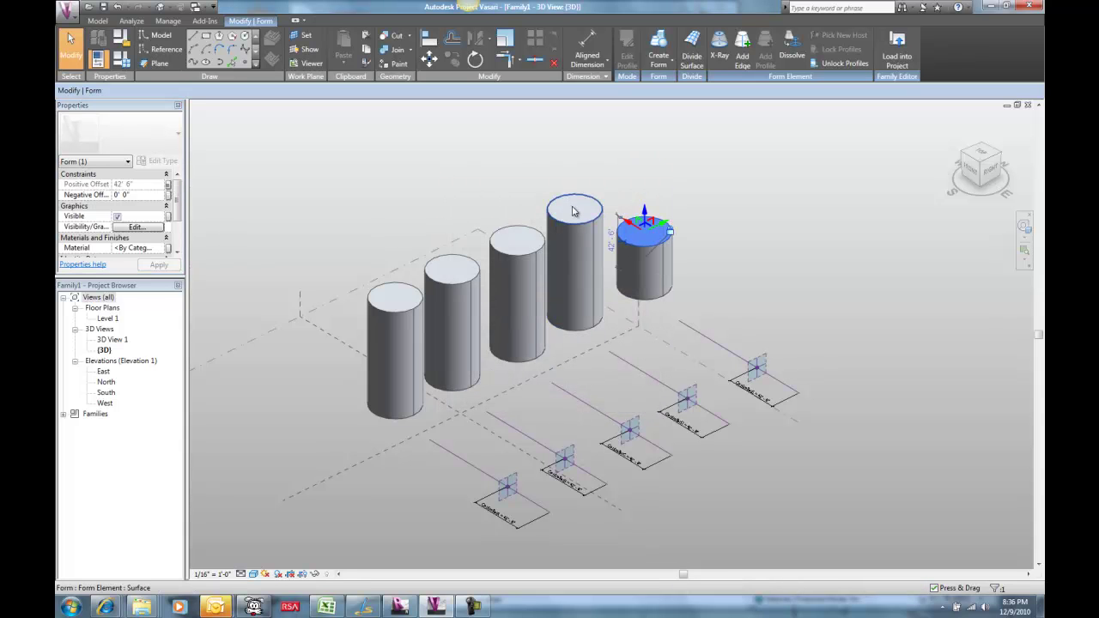
click(574, 212)
click(170, 185)
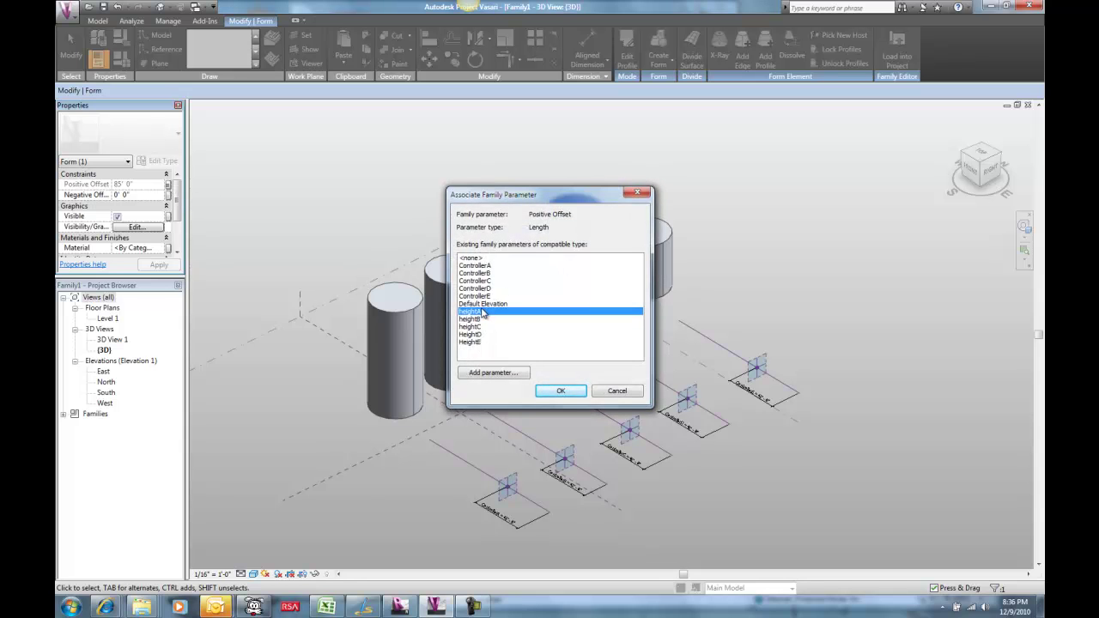
click(479, 334)
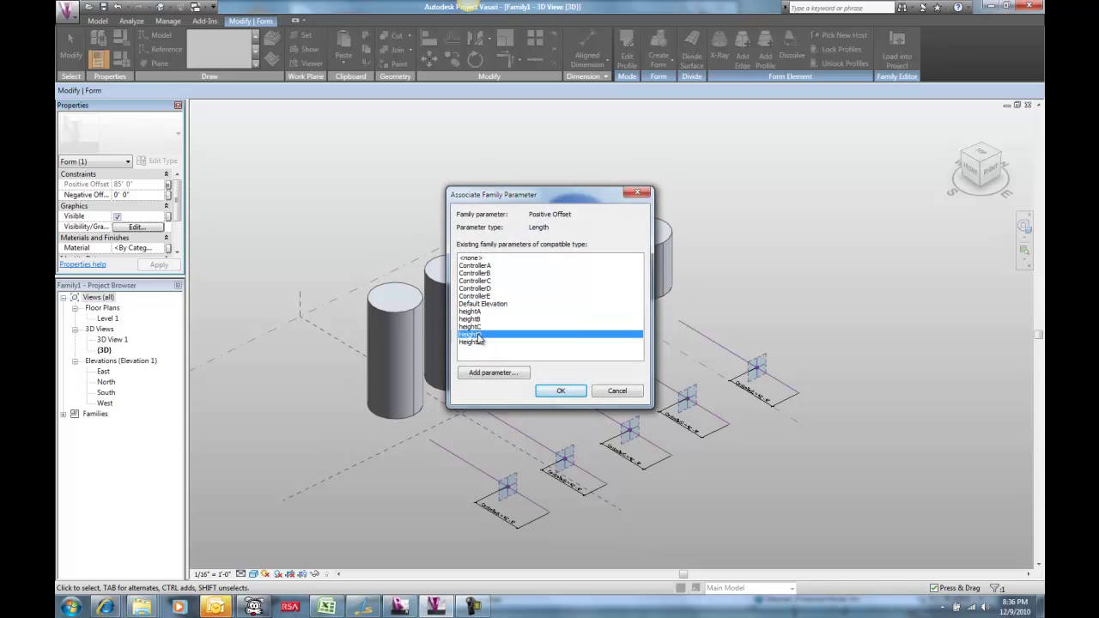
click(560, 391)
Step: Tie the third cylinder's top-face offset to heightC and the second's to its height parameter
click(525, 255)
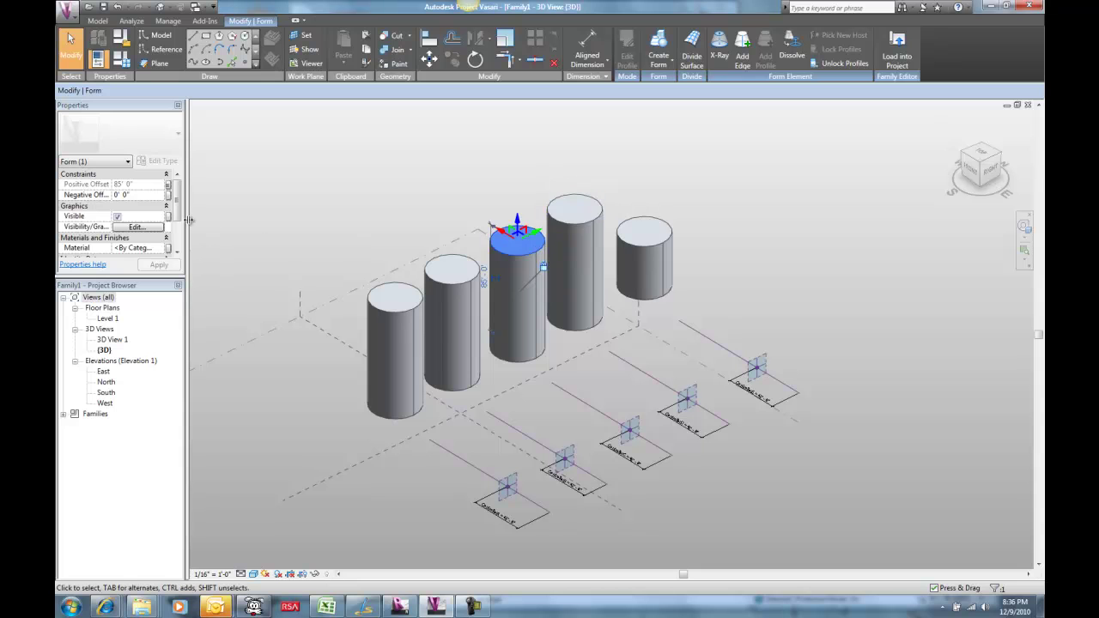
click(169, 185)
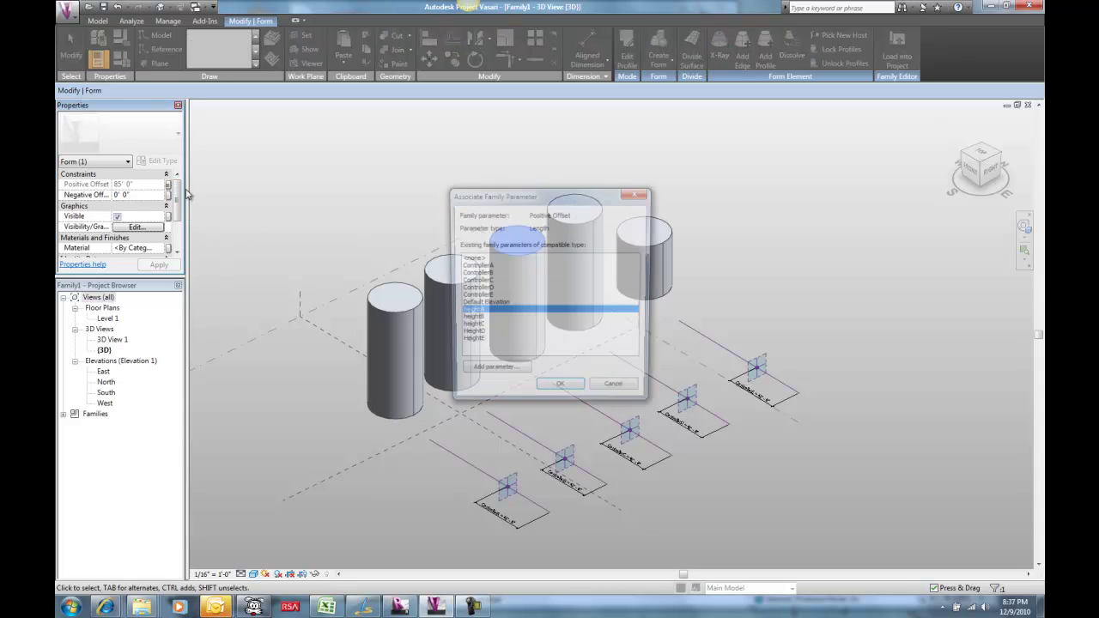
click(477, 327)
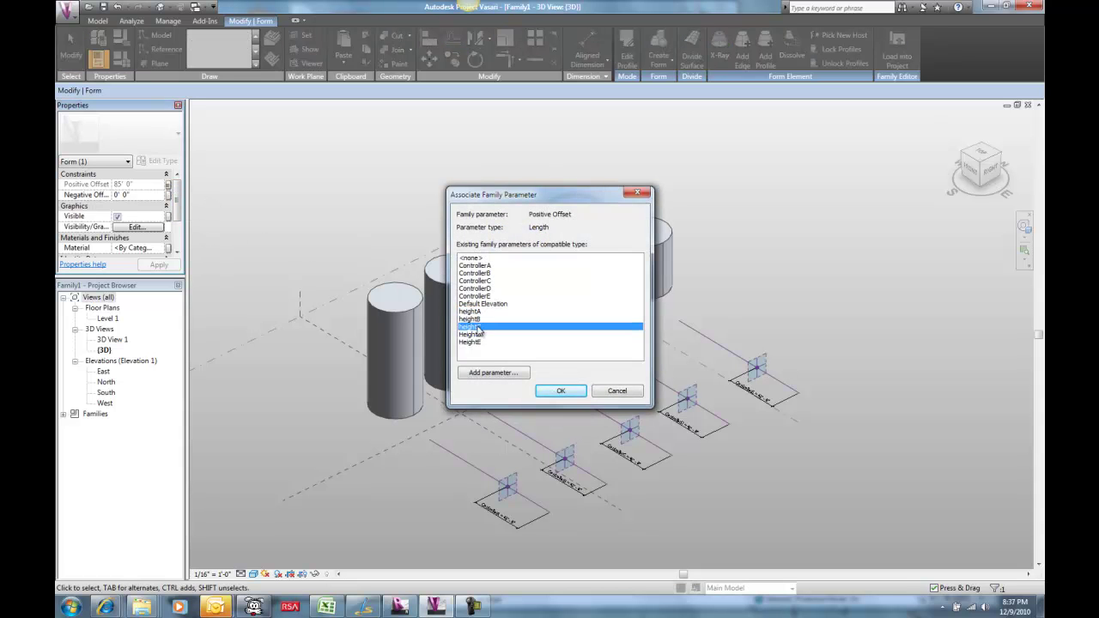
click(560, 391)
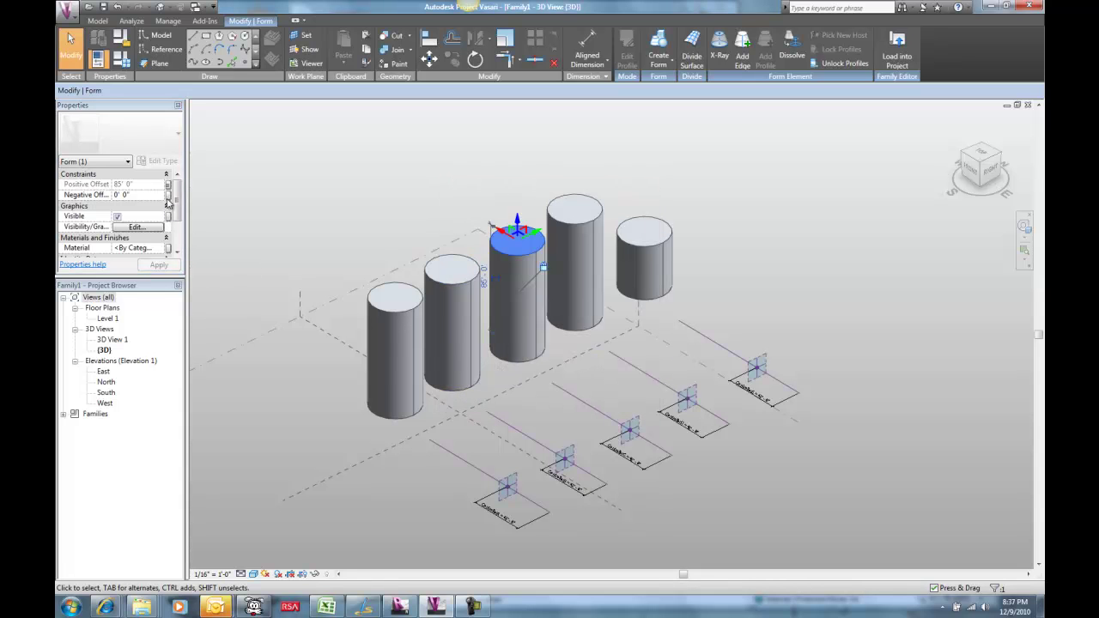
click(448, 272)
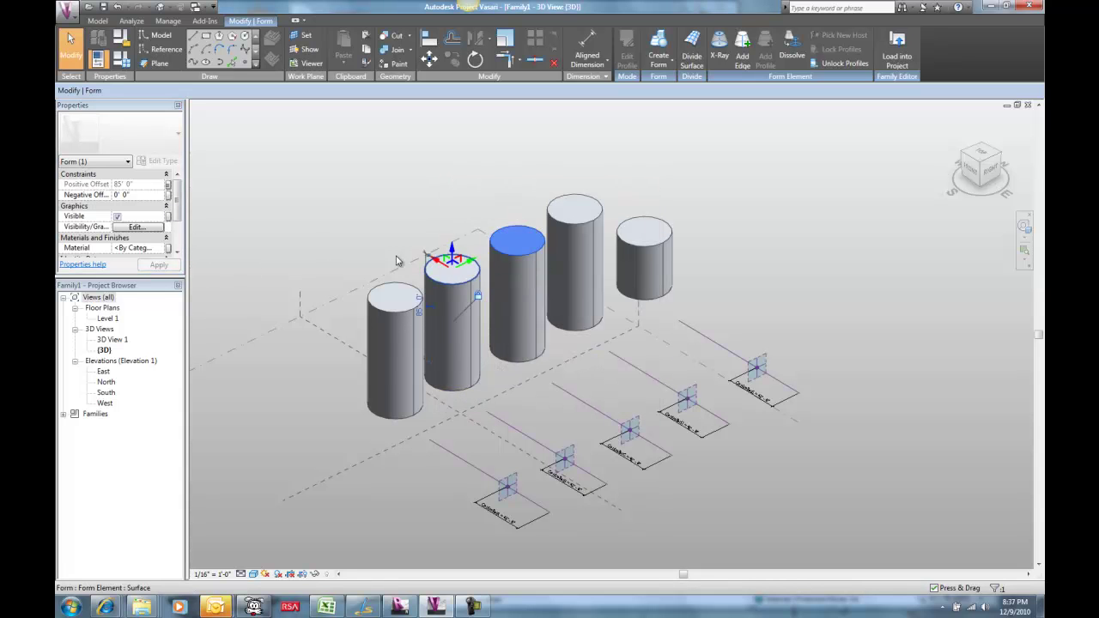
click(166, 185)
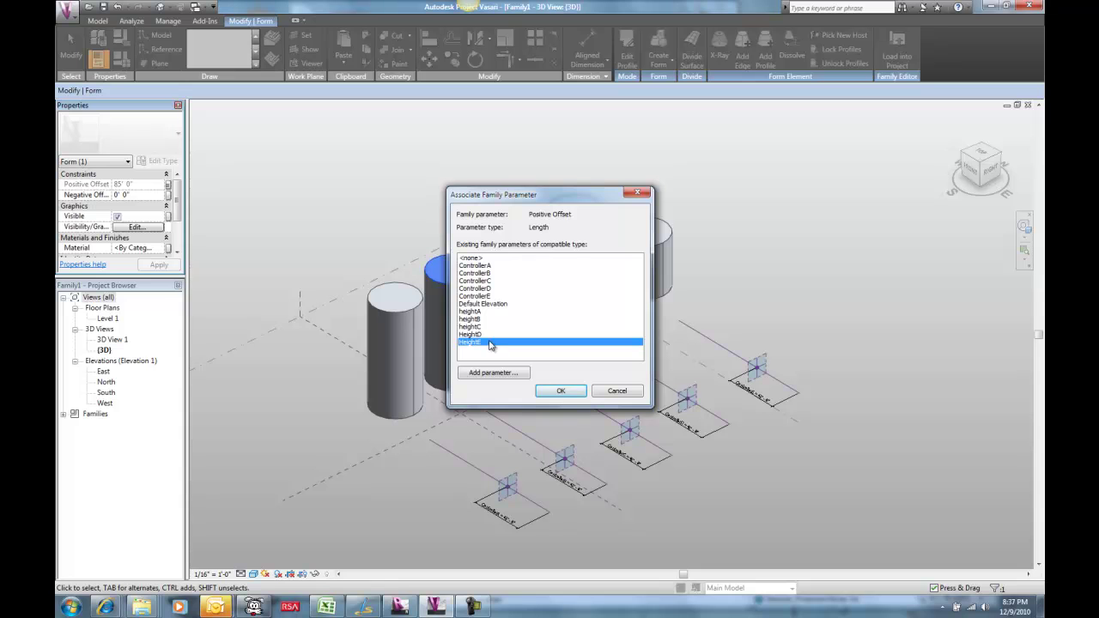
click(478, 327)
click(560, 391)
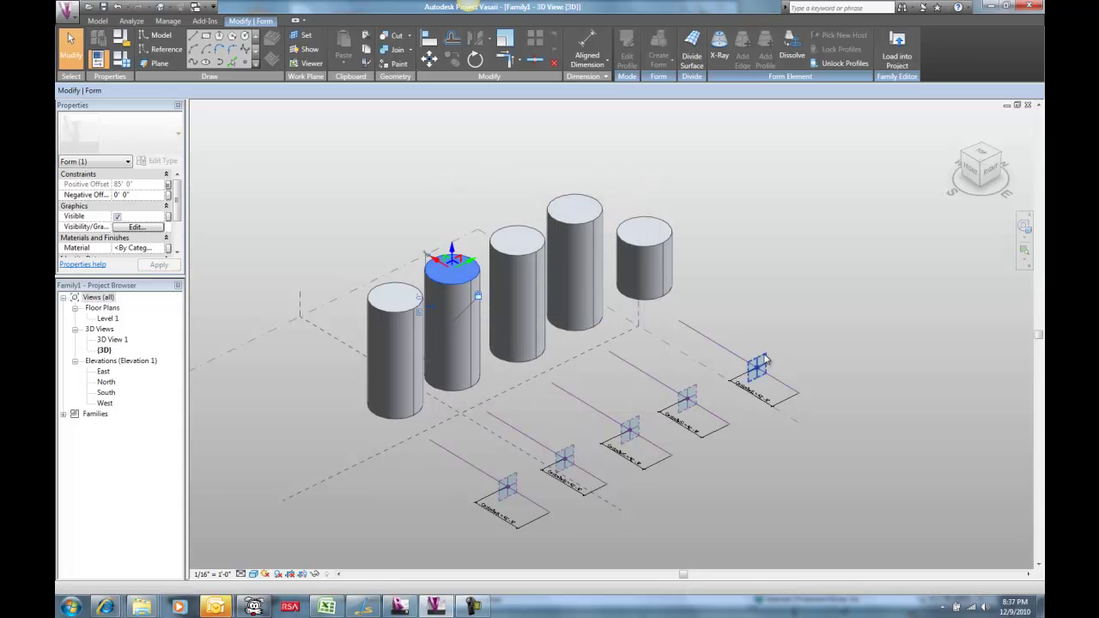
click(790, 359)
Step: Select the controller dimensions, including ControllerD, ControllerC and ControllerB, then clear the selection
click(760, 393)
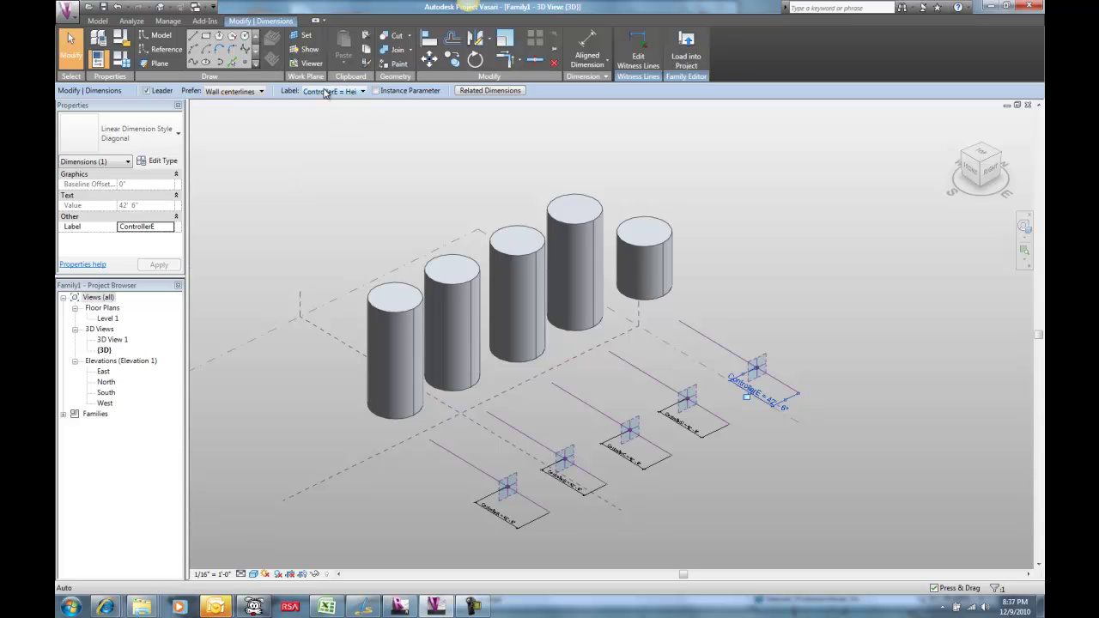
click(691, 418)
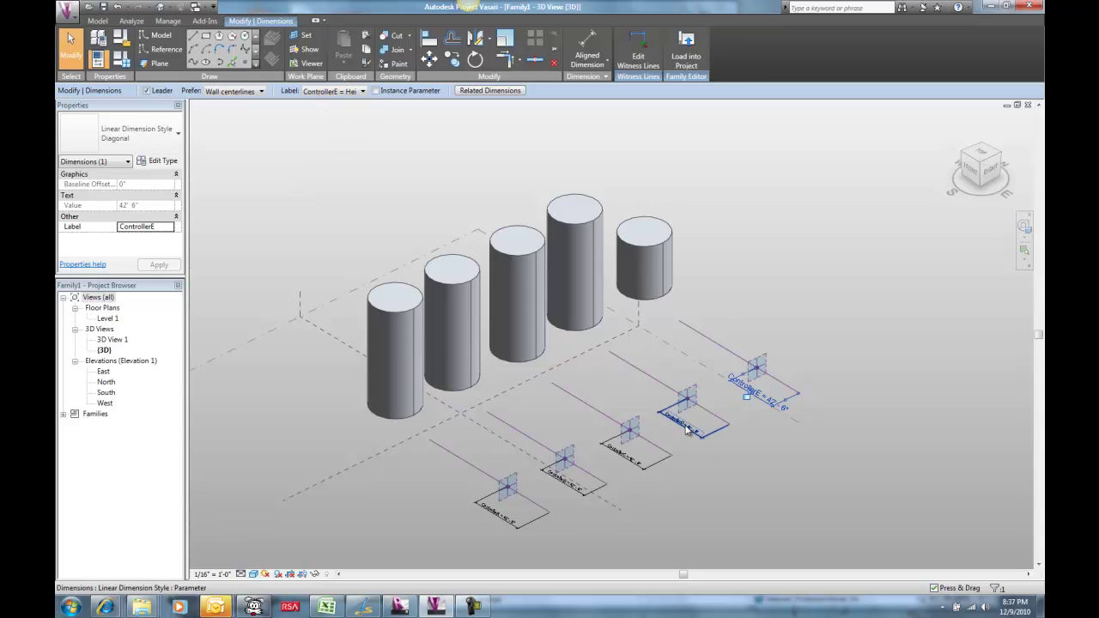
click(608, 444)
click(608, 444)
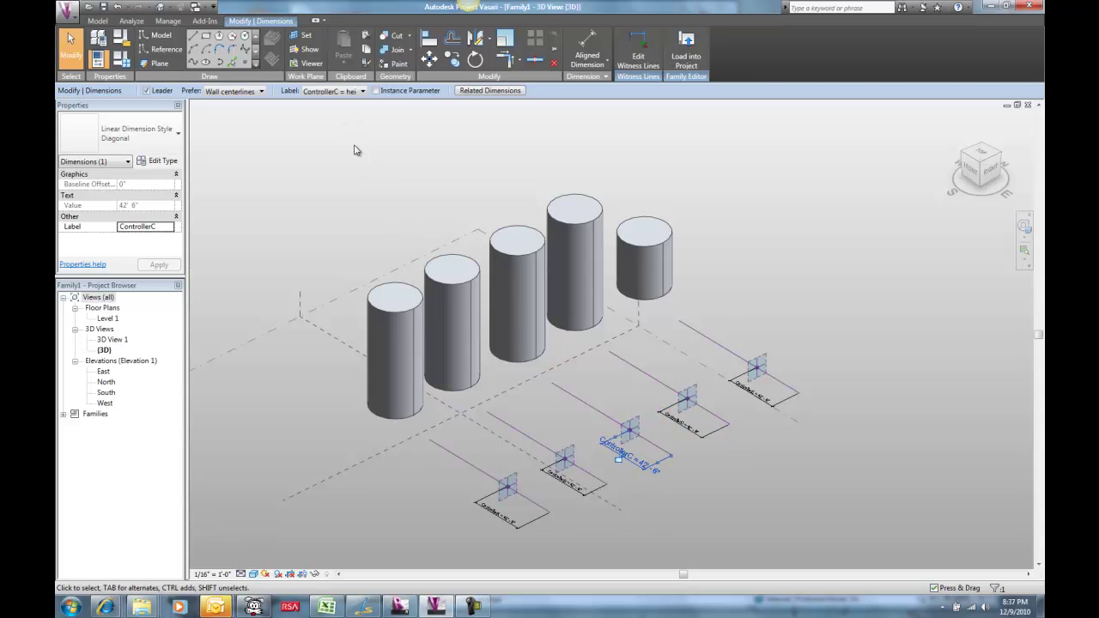
click(563, 487)
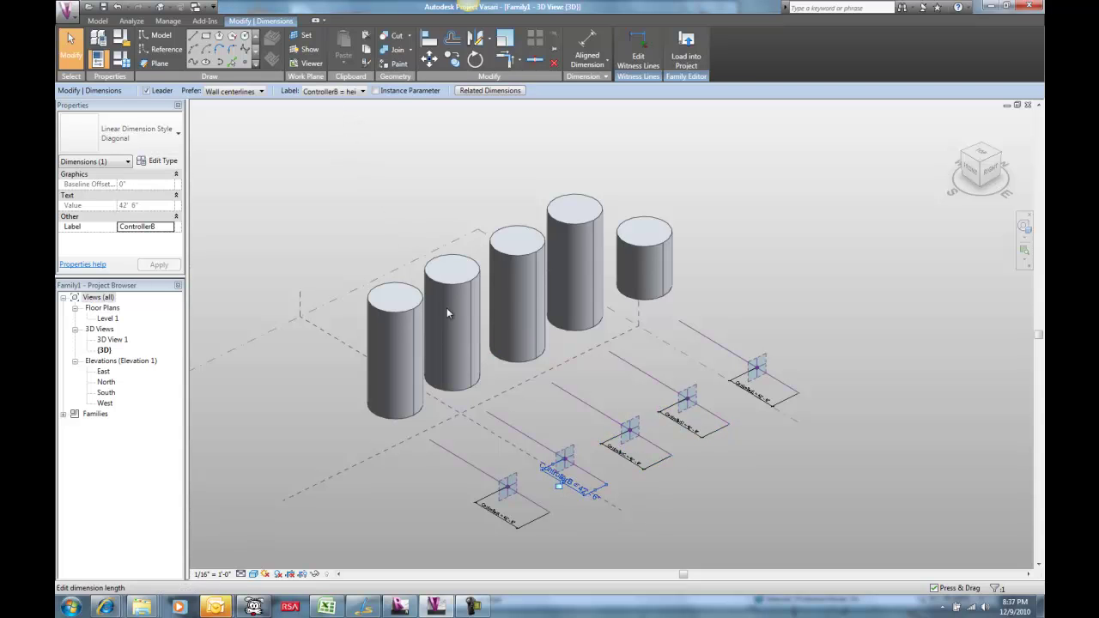
click(777, 297)
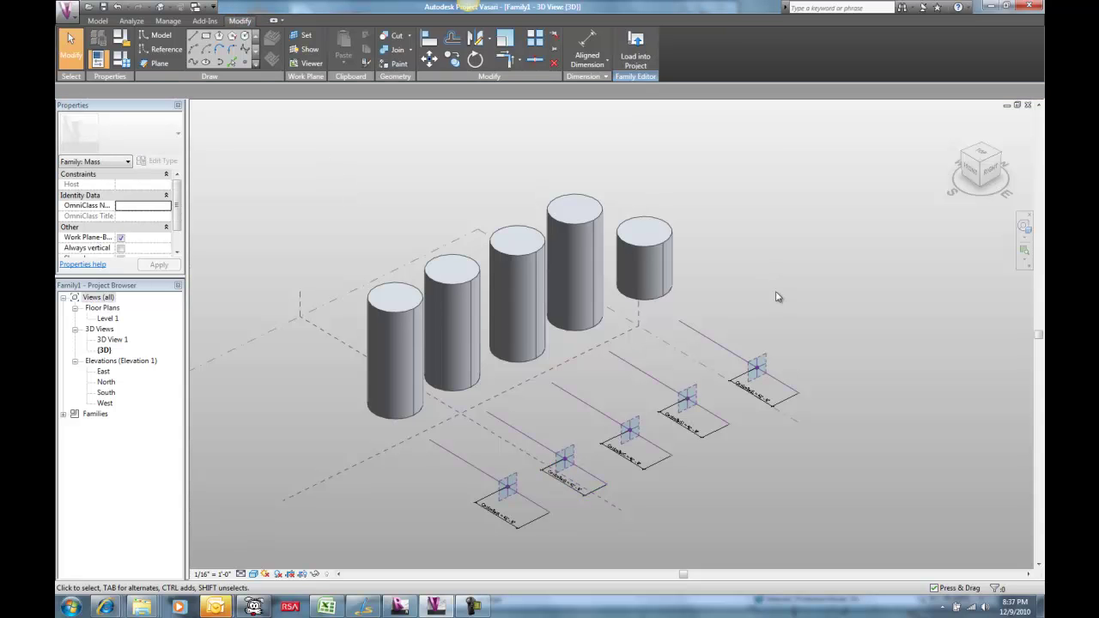
Step: Drag three controller points along their lines to give the cylinders uneven heights
click(758, 367)
mouse_move(757, 367)
mouse_down()
mouse_move(726, 324)
mouse_move(778, 366)
mouse_move(710, 319)
mouse_move(751, 351)
mouse_up()
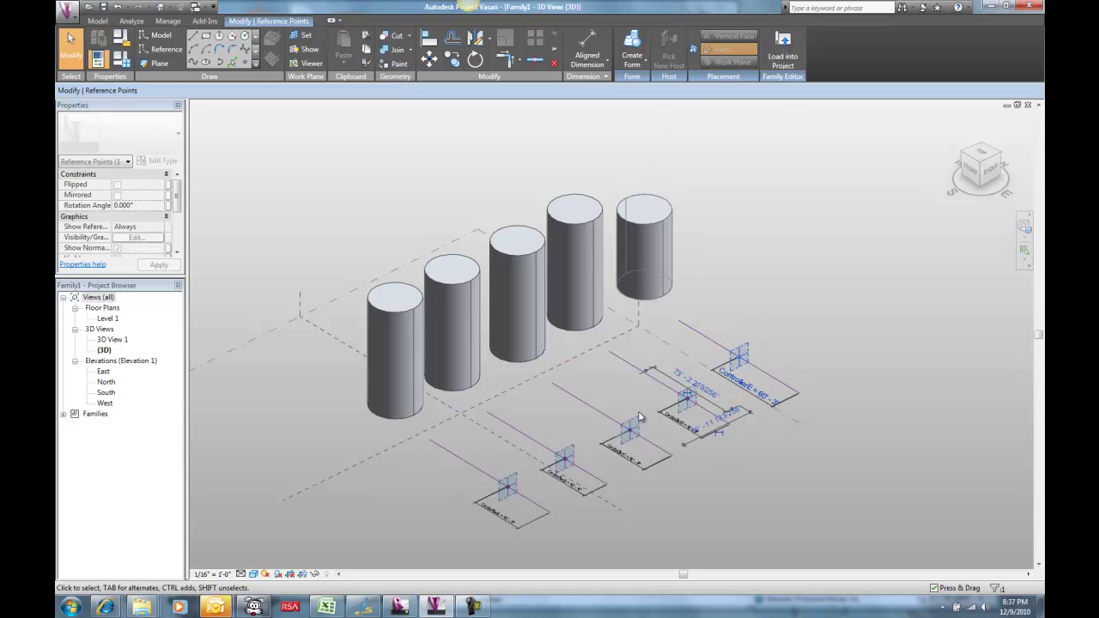
drag(640, 421, 653, 370)
click(568, 451)
drag(570, 448, 508, 467)
shift+middle_drag(579, 442, 540, 463)
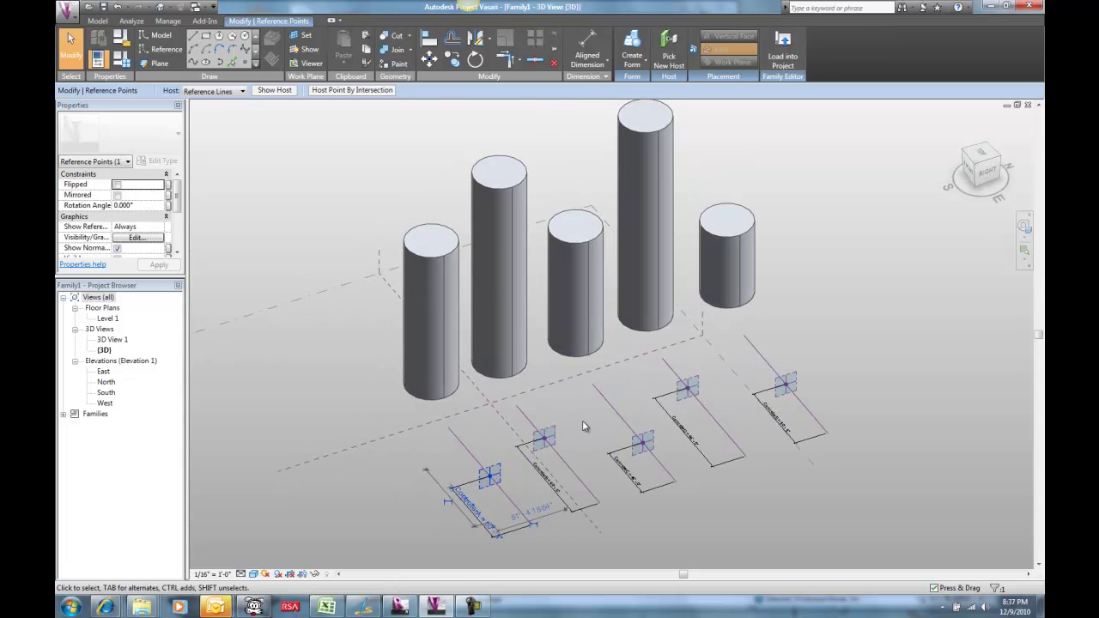
shift+middle_drag(582, 422, 639, 442)
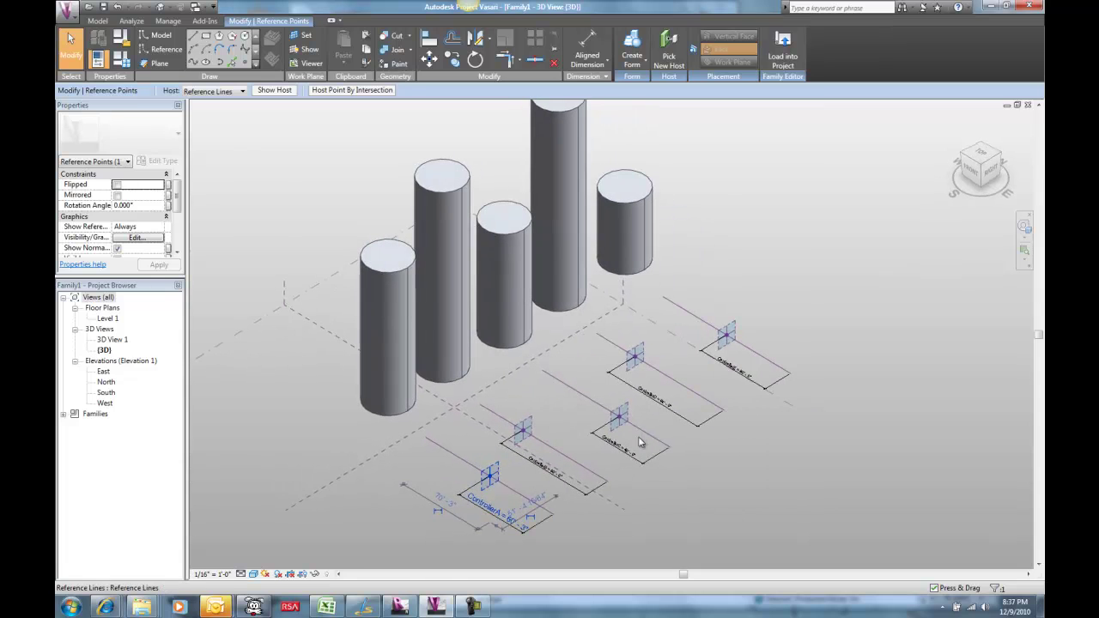
Step: Draw a Spline Through Points on Level 1 from the front-left to the back-right
click(194, 63)
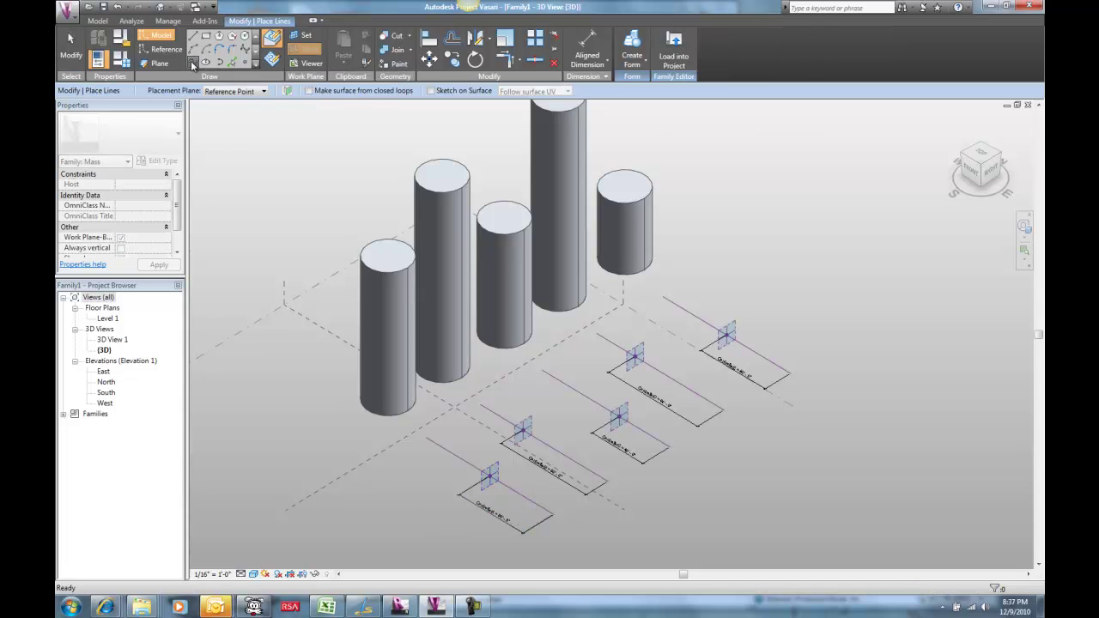
click(257, 92)
click(225, 103)
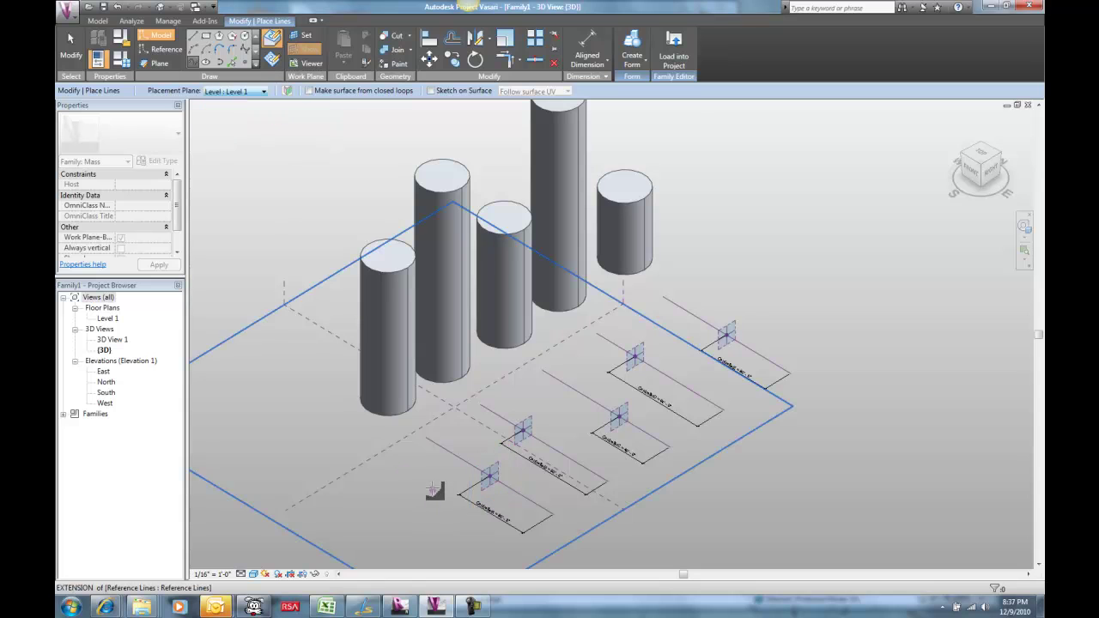
click(470, 521)
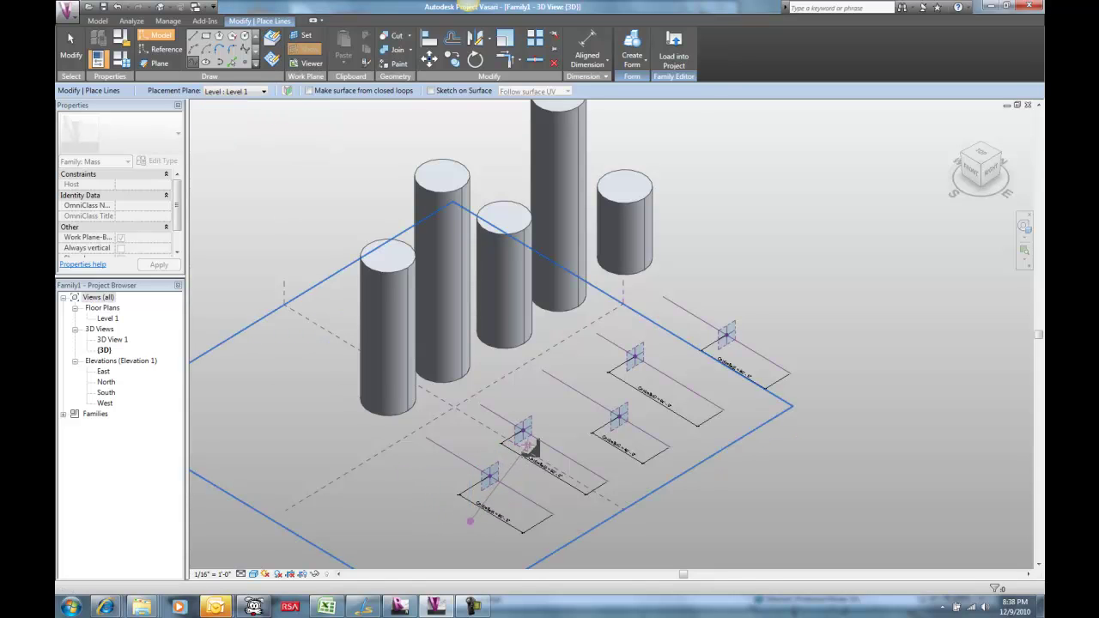
click(773, 315)
key(Escape)
key(Escape)
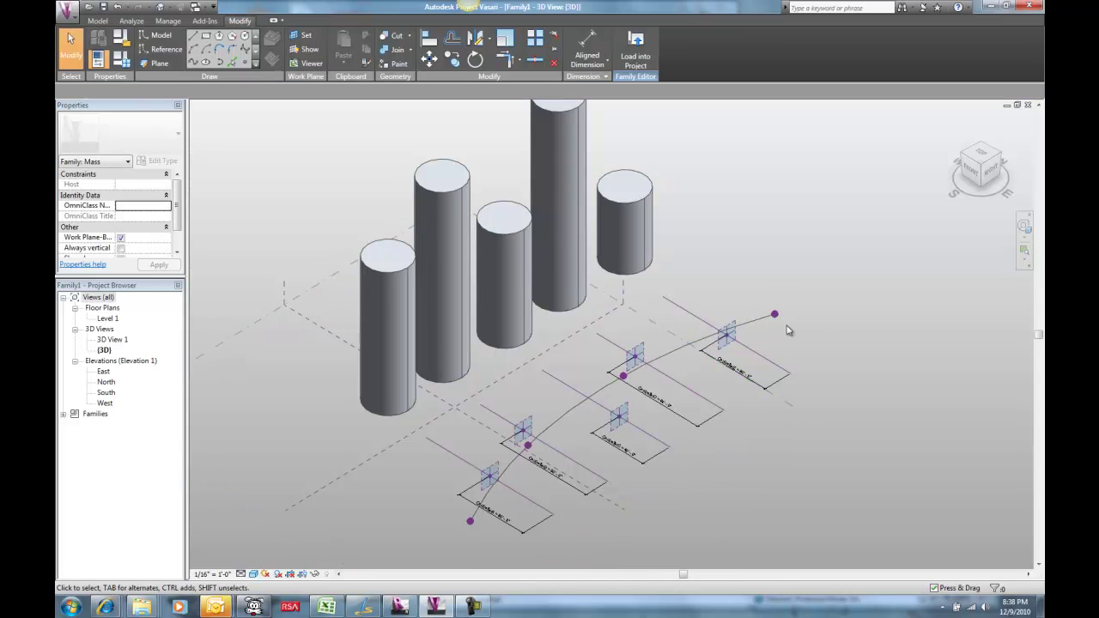
Step: Host the ControllerE and ControllerD points by intersection on the spline
click(777, 339)
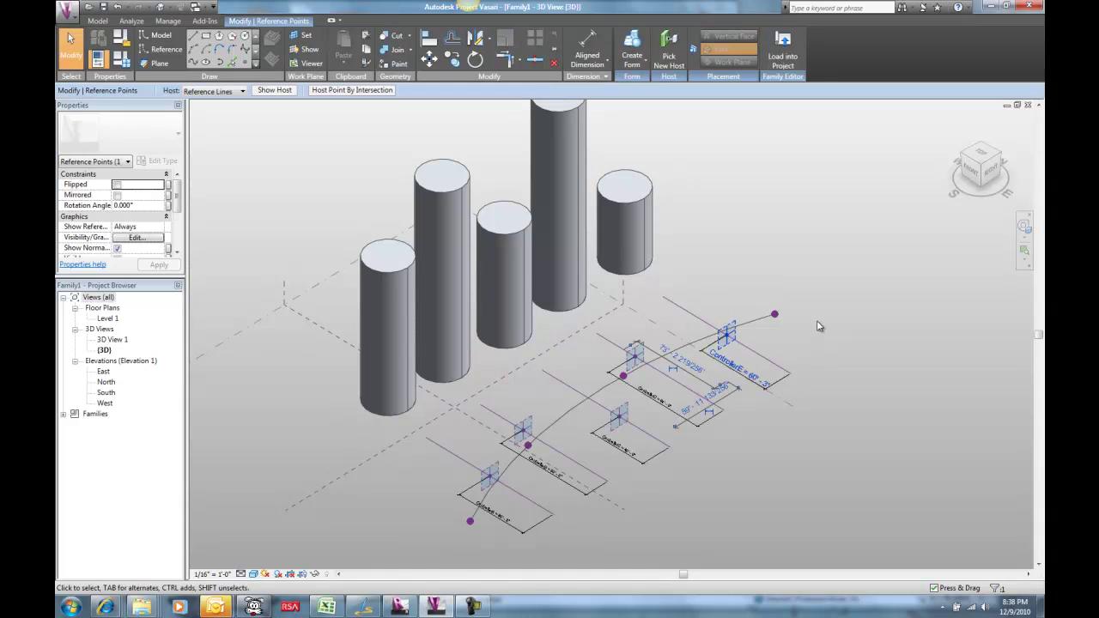
click(341, 91)
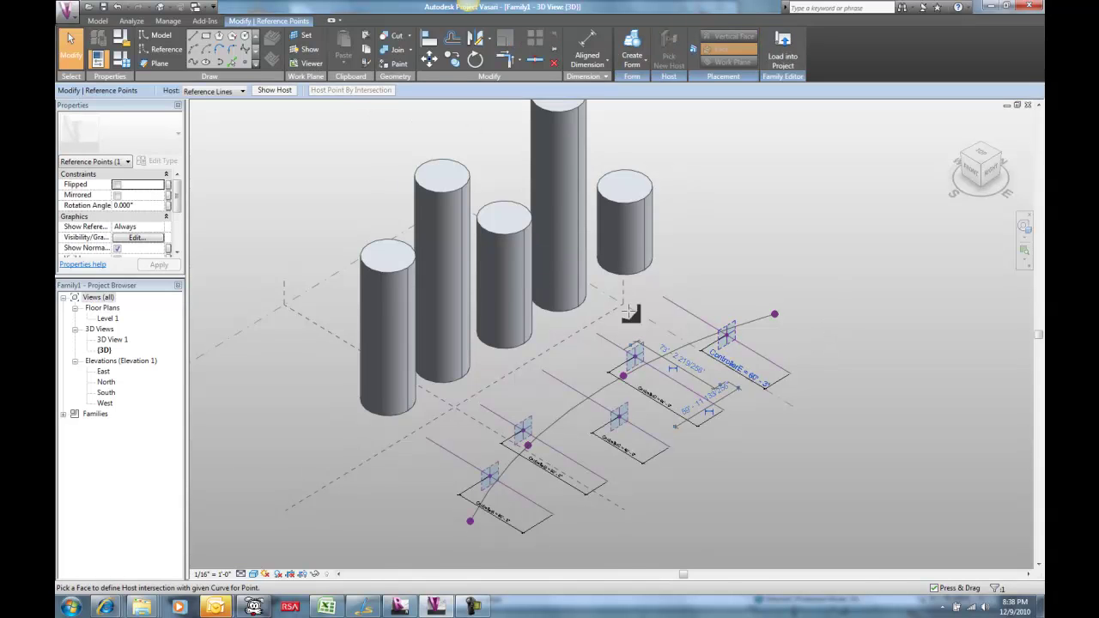
click(700, 335)
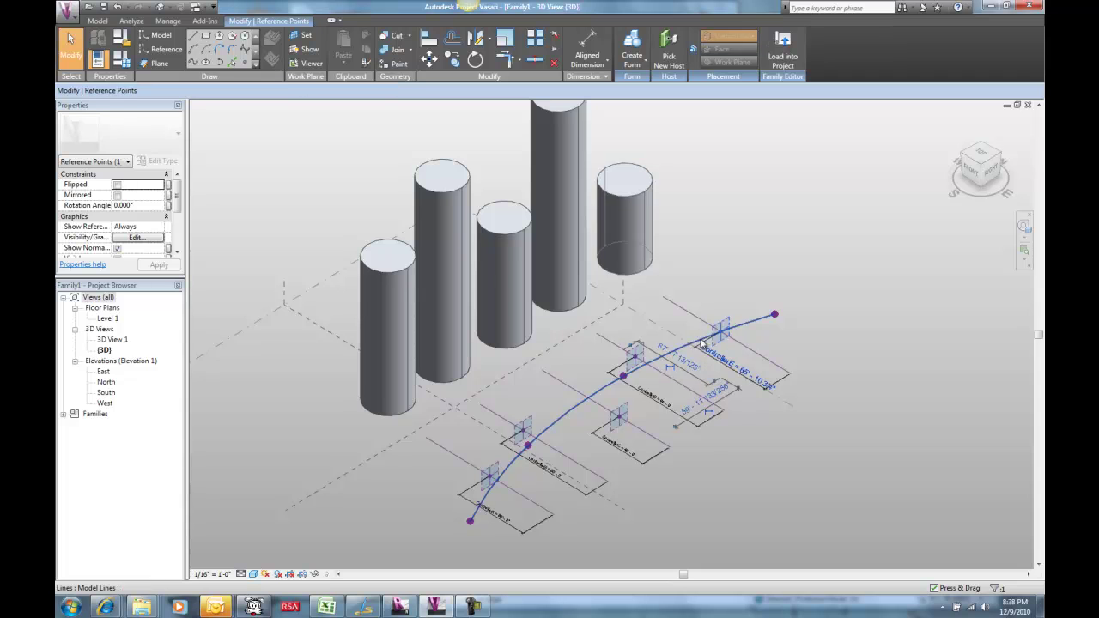
click(633, 368)
click(350, 90)
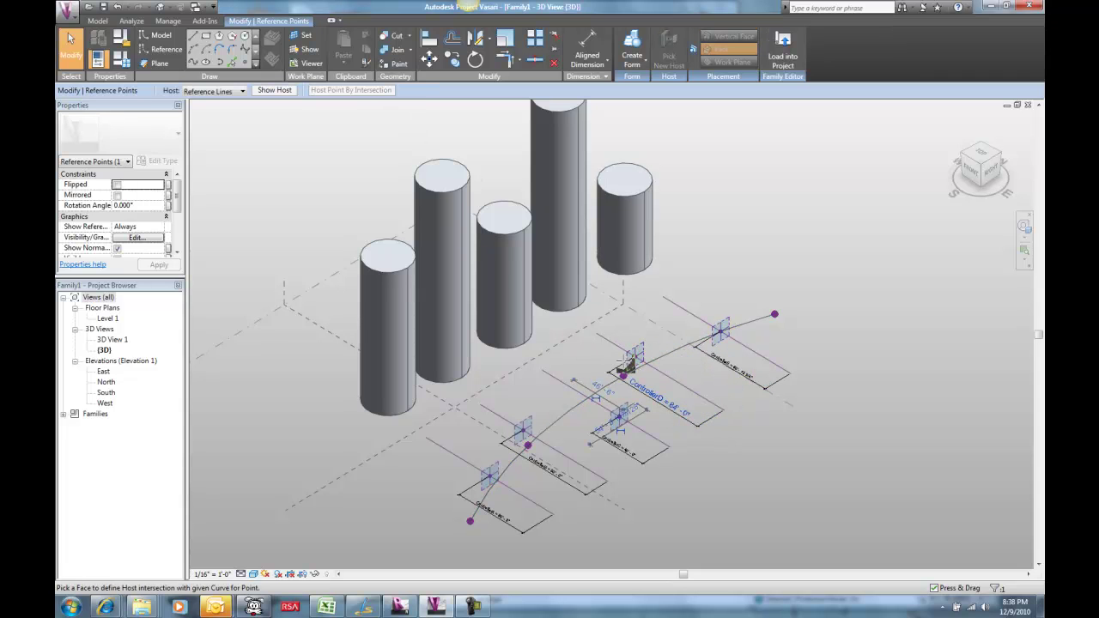
click(671, 353)
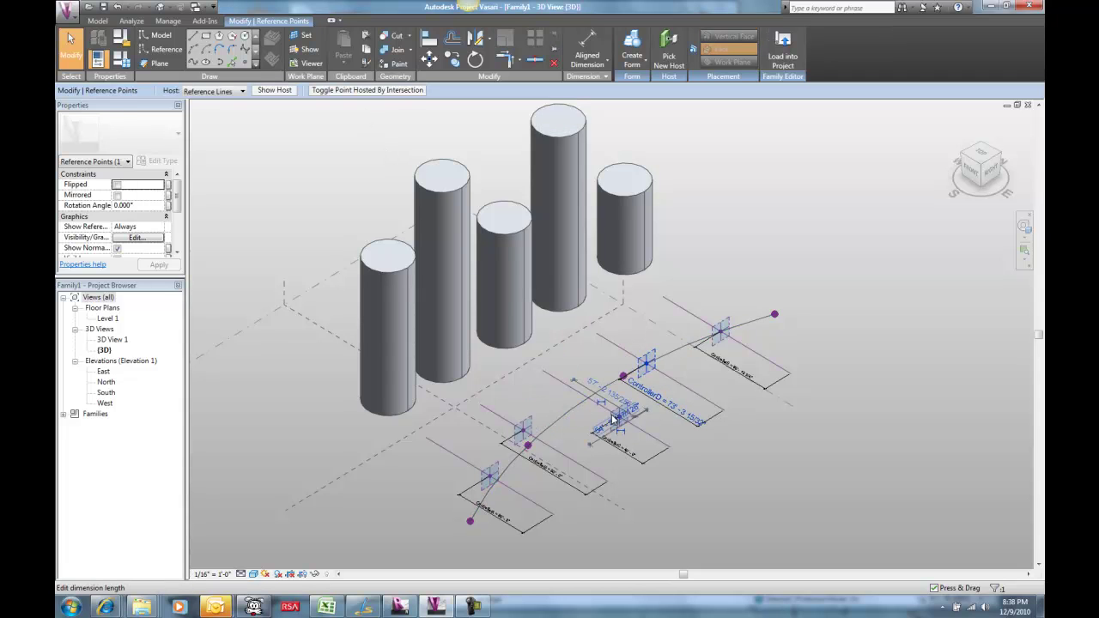
Step: Rehost the ControllerC, ControllerB and ControllerA points by intersection on the spline
click(368, 90)
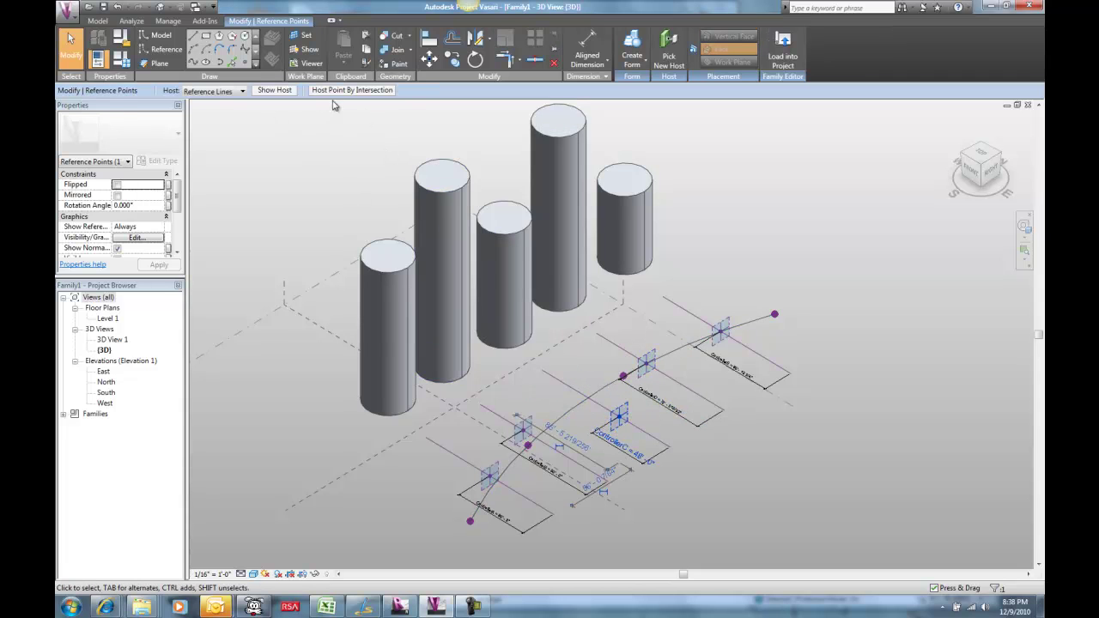
click(337, 91)
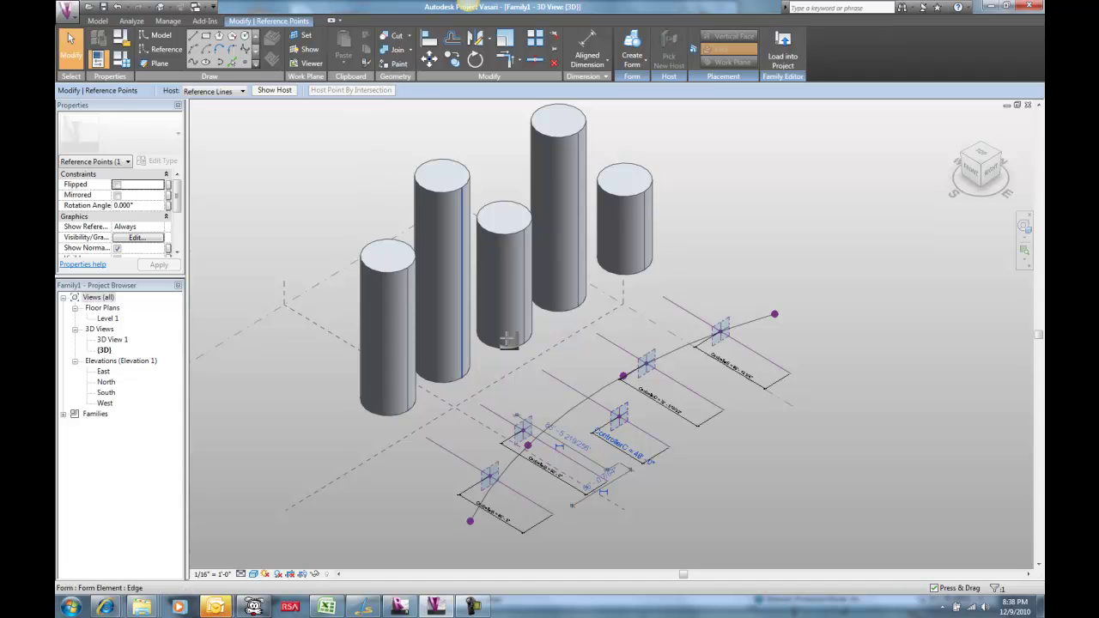
click(574, 412)
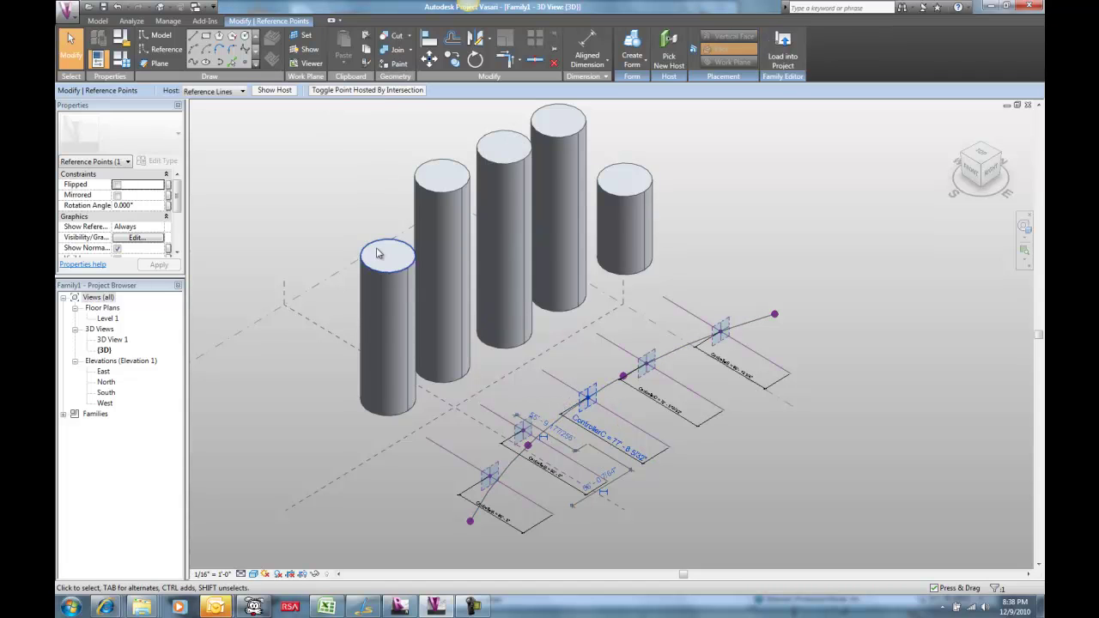
click(367, 90)
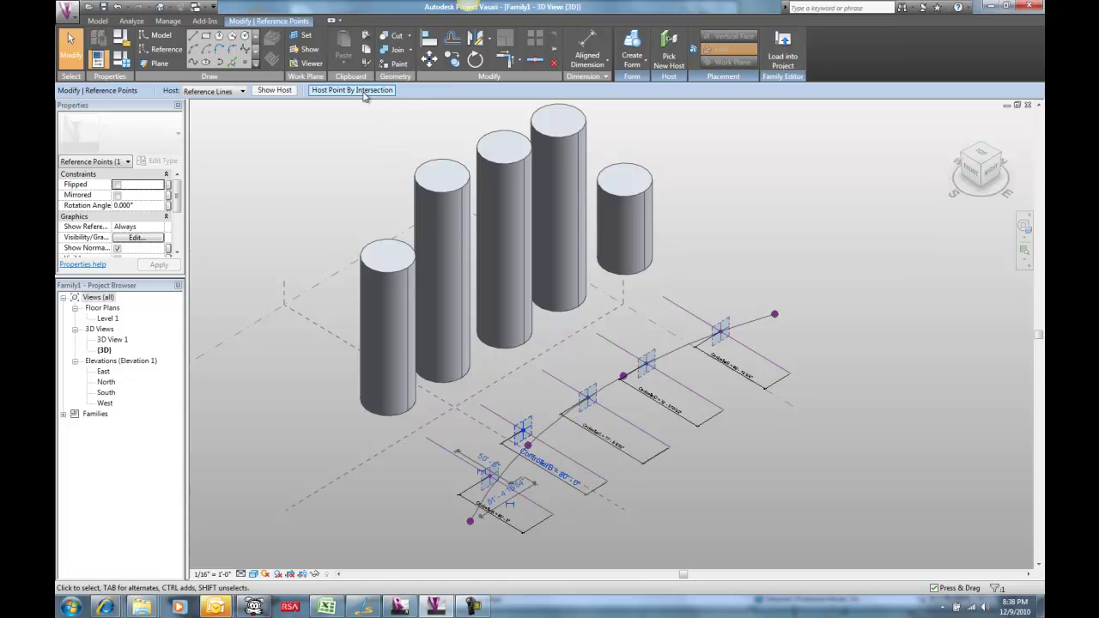
click(352, 90)
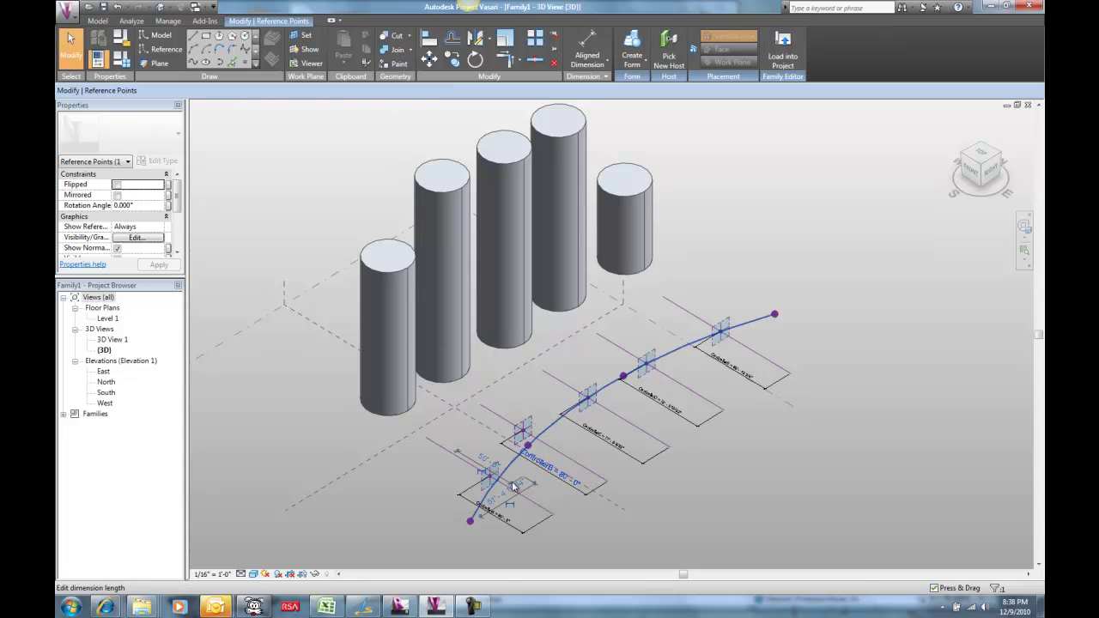
click(544, 431)
click(367, 90)
click(333, 91)
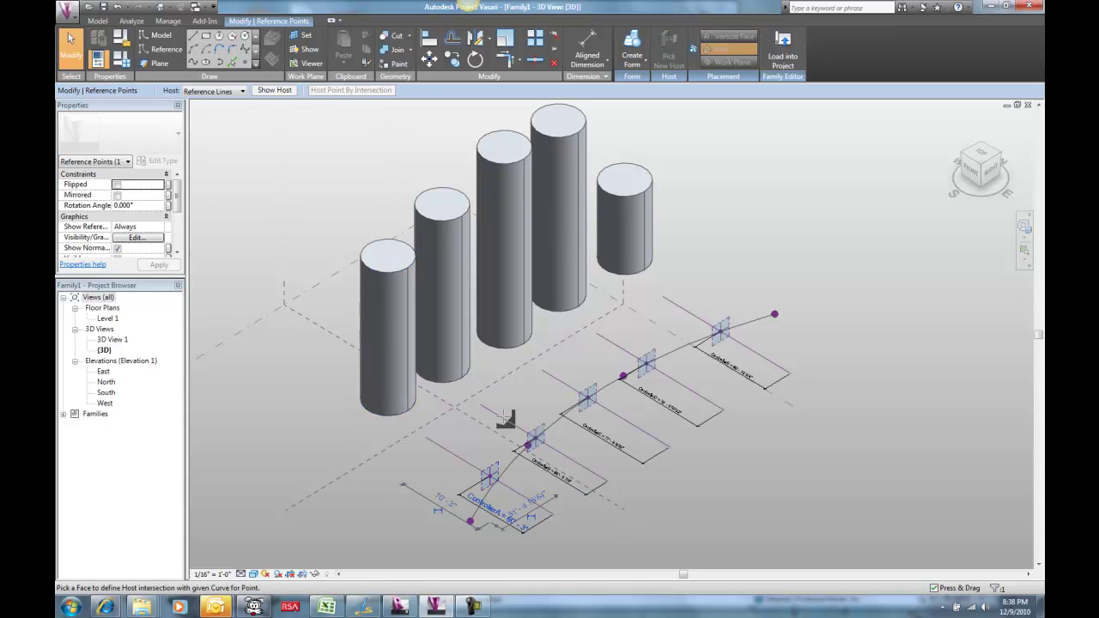
click(496, 469)
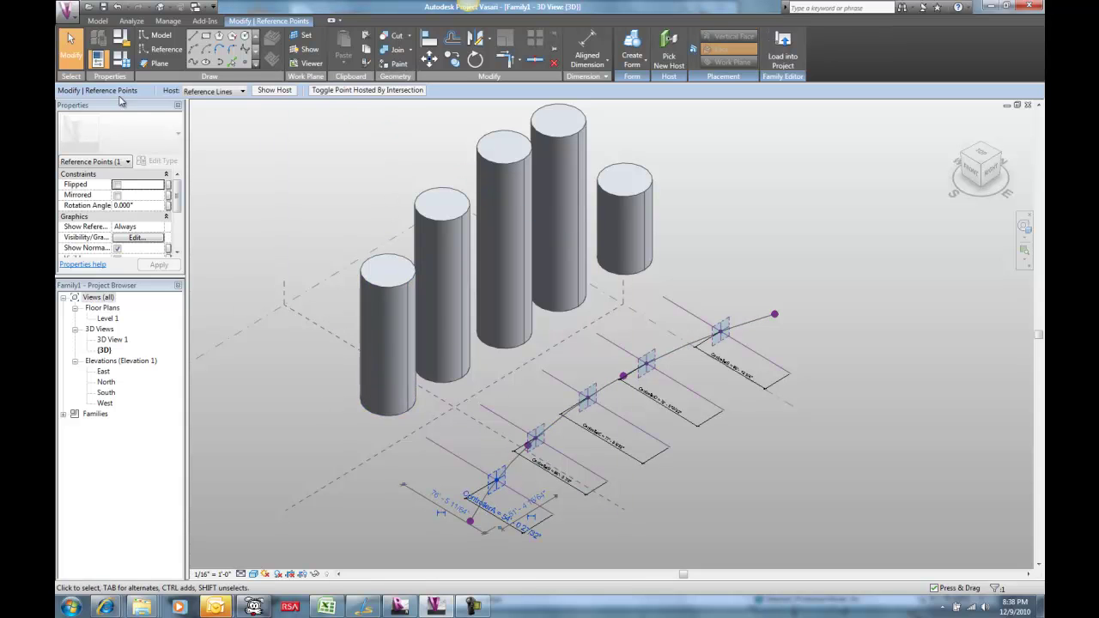
click(74, 52)
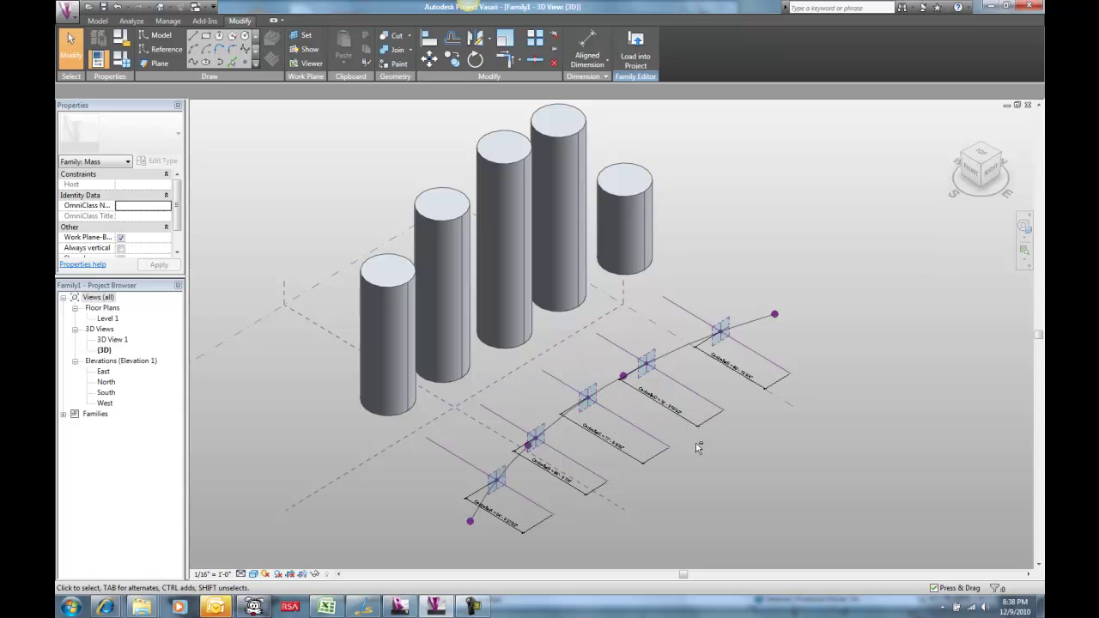
Step: Drag the spline's points to bend the curve so the cylinder heights even out
shift+middle_drag(703, 450, 632, 527)
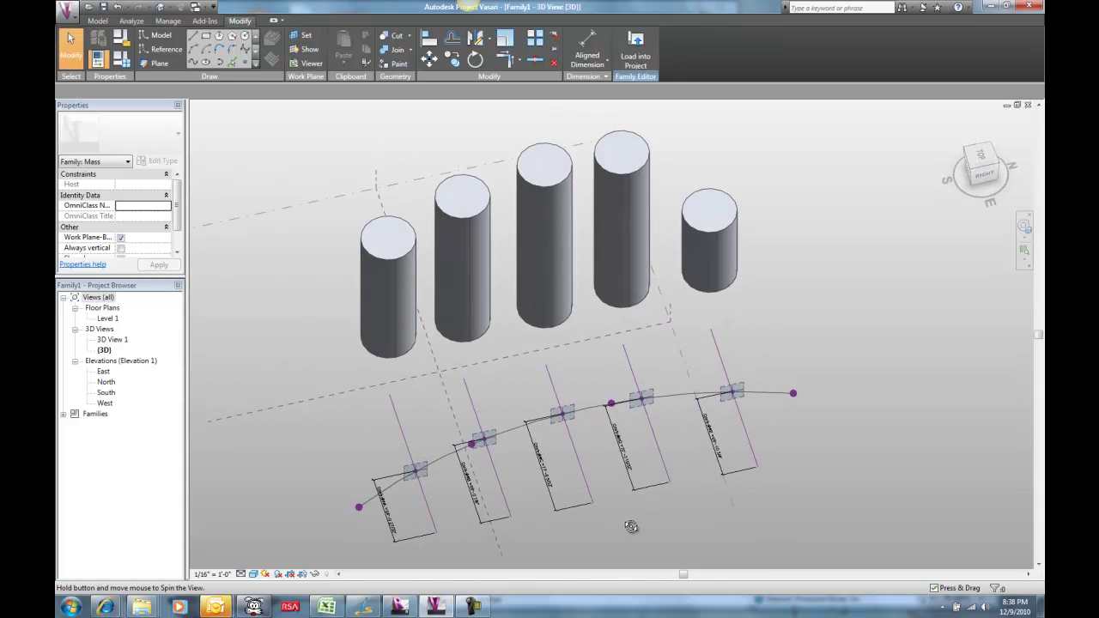
click(625, 430)
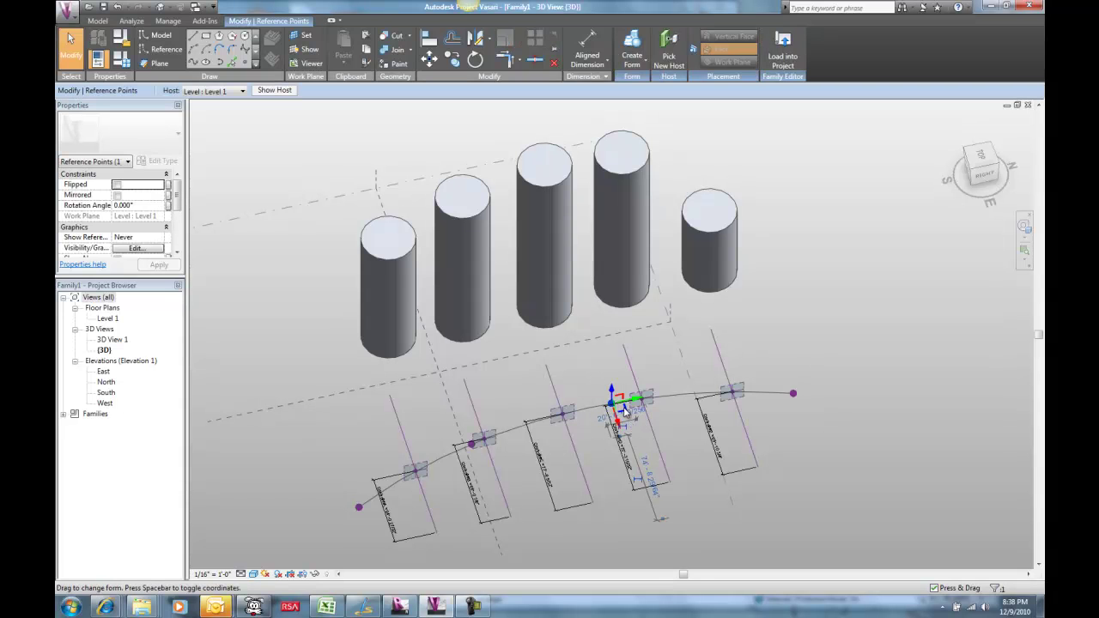
drag(625, 414, 643, 453)
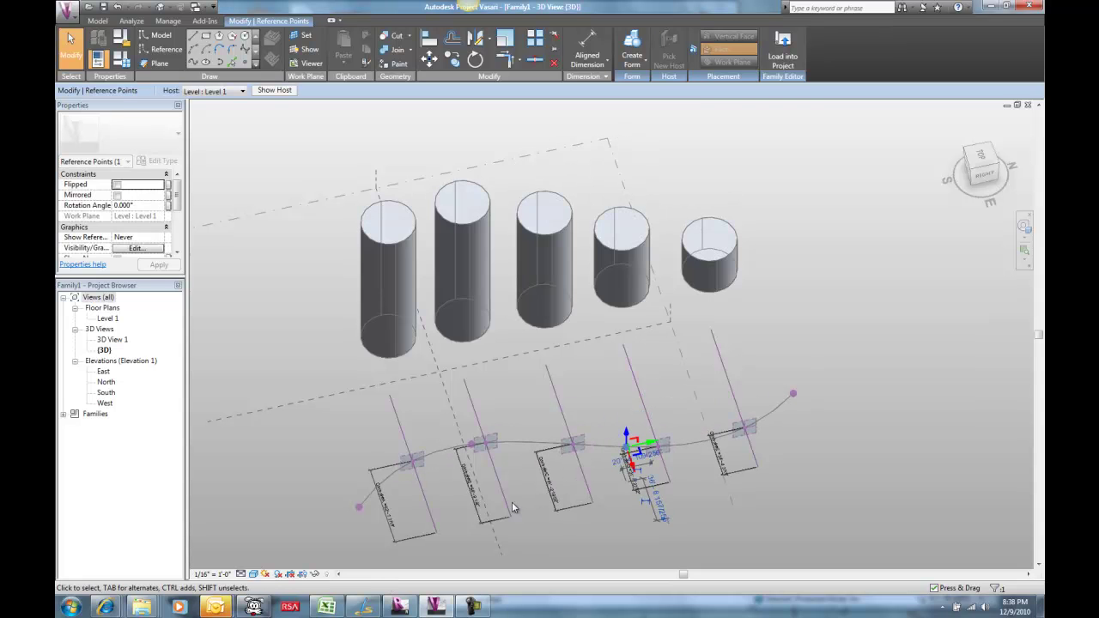
mouse_move(512, 503)
shift+middle_down()
mouse_move(527, 490)
mouse_move(522, 393)
mouse_move(509, 359)
mouse_move(547, 543)
shift+middle_up()
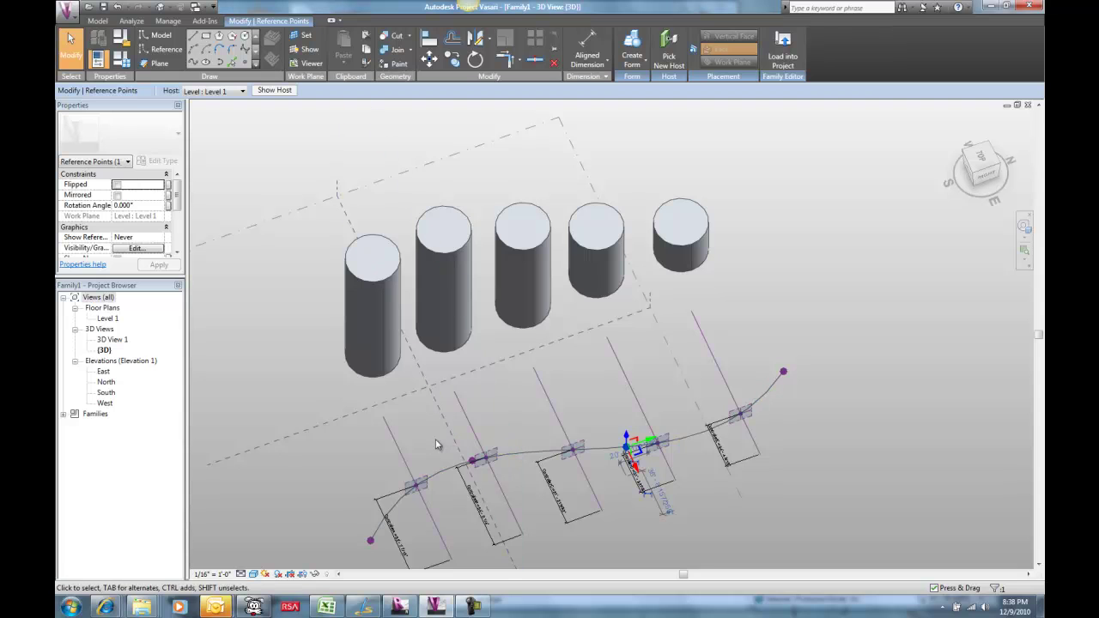
click(473, 461)
click(474, 449)
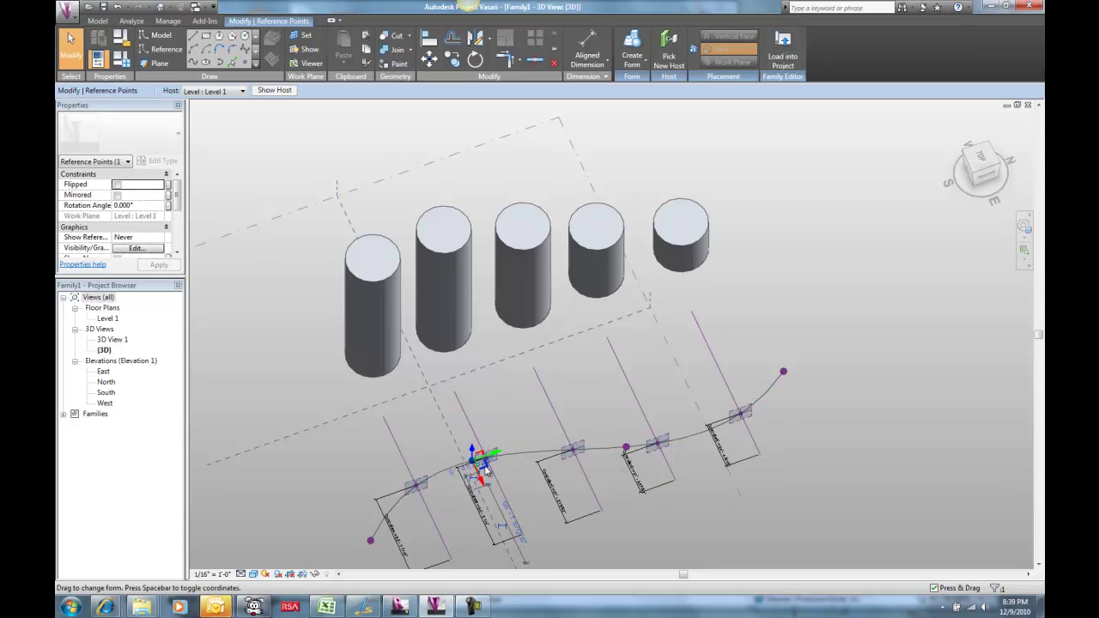
mouse_move(474, 448)
mouse_down()
mouse_move(469, 421)
mouse_move(493, 440)
mouse_up()
shift+middle_drag(353, 484, 421, 377)
drag(467, 425, 513, 448)
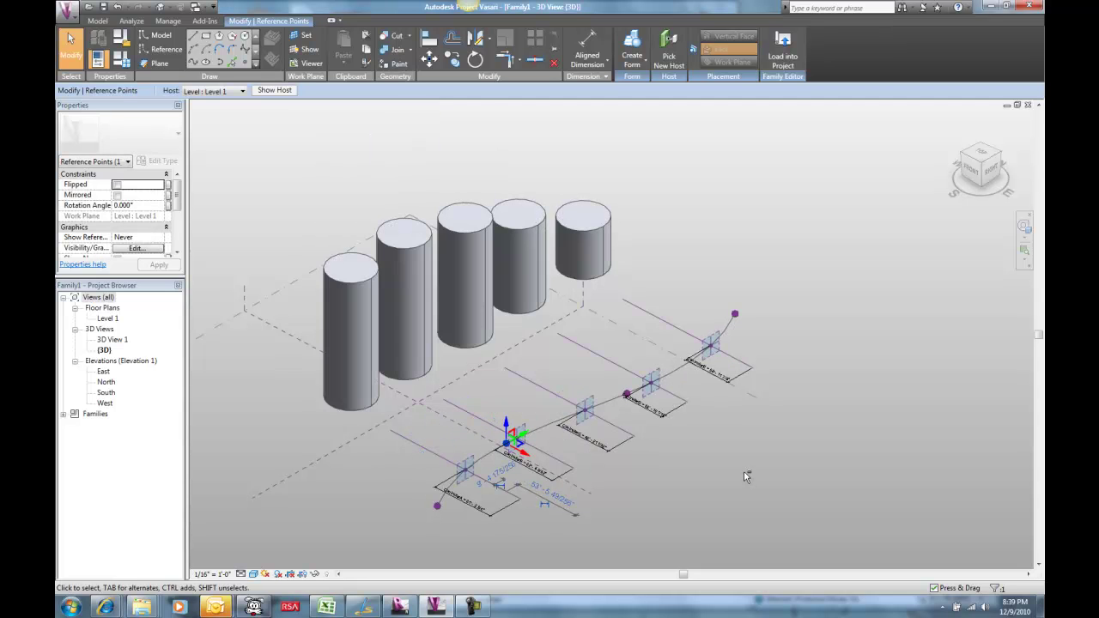